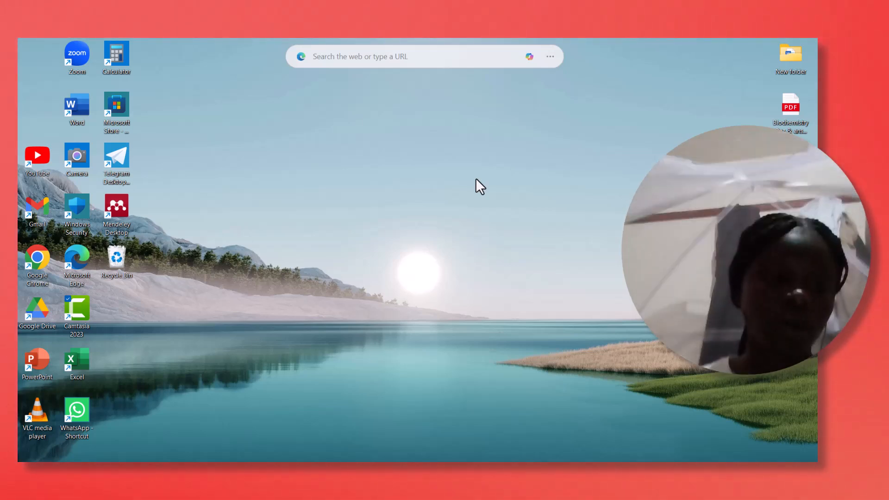
- Open Excel with a new blank workbook and maximize its window
{"action": "left_click", "coordinate": [78, 360]}
{"action": "double_click", "coordinate": [78, 359]}
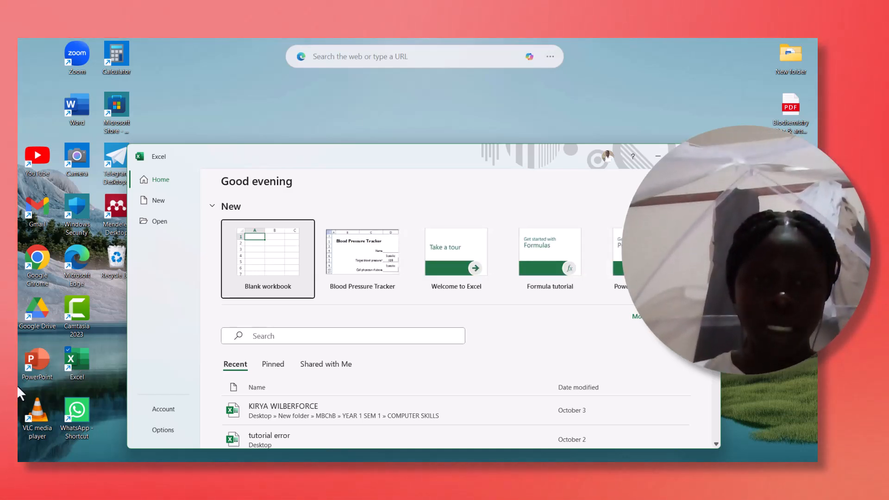
{"action": "left_click", "coordinate": [270, 267]}
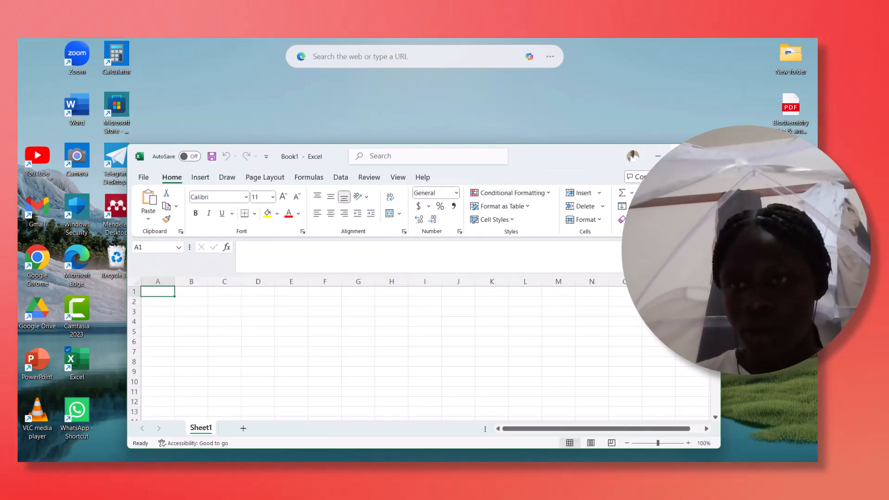
{"action": "left_click", "coordinate": [683, 156]}
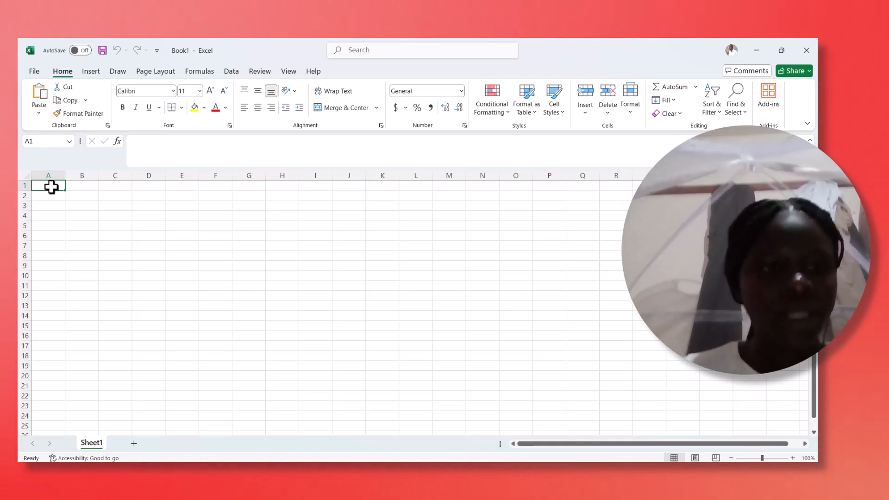
- Enter the column headings NAME, ENG, SST and ERROR in cells A1 to D1
{"action": "type", "text": "na"}
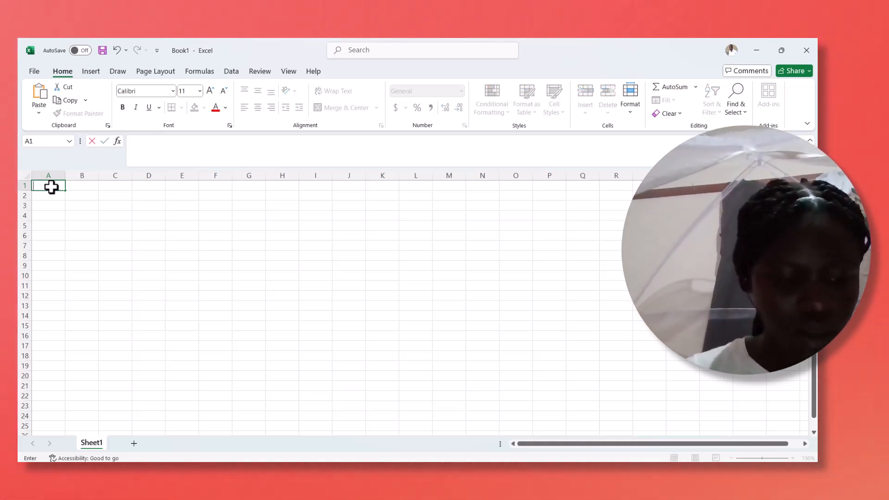
{"action": "type", "text": "NAME"}
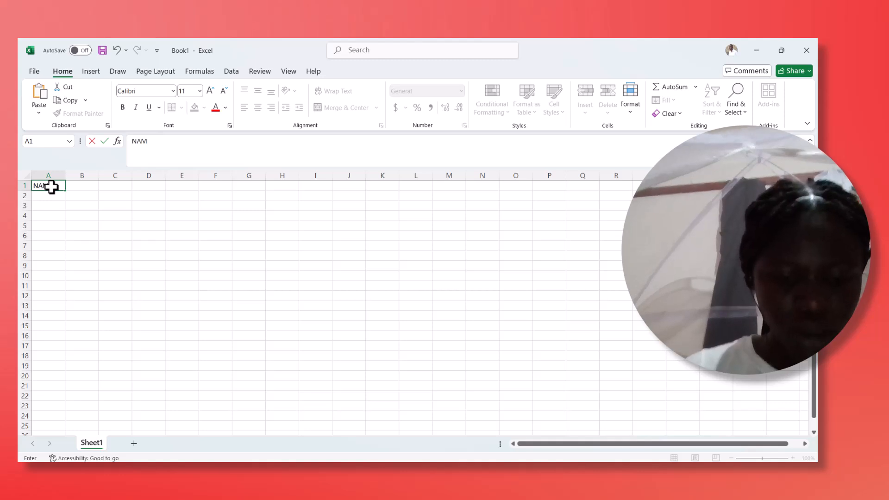
{"action": "left_click", "coordinate": [79, 190]}
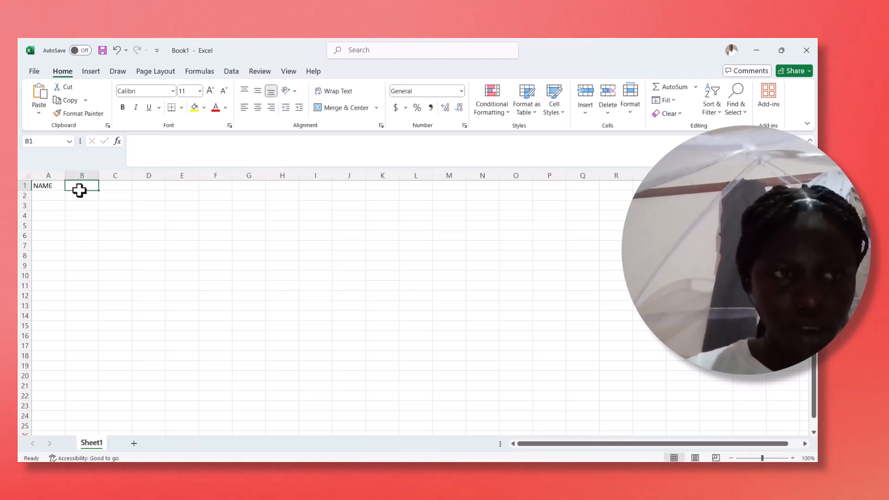
{"action": "type", "text": "ENG"}
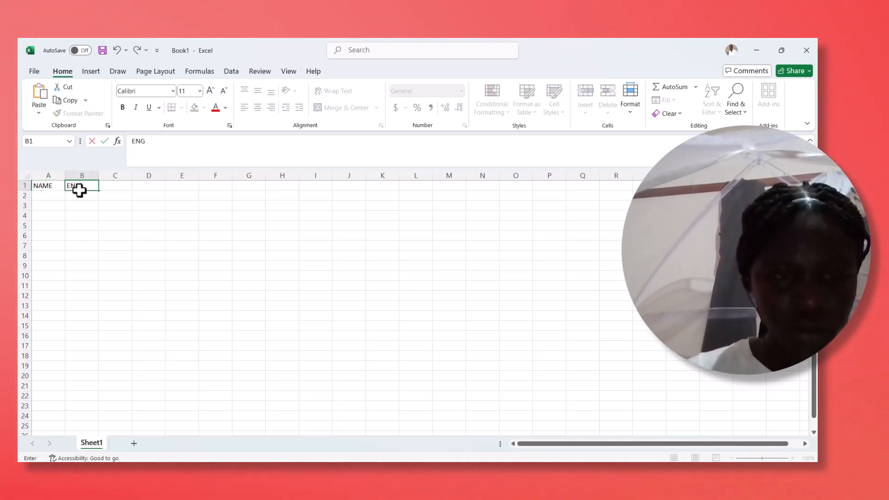
{"action": "key", "text": "Tab"}
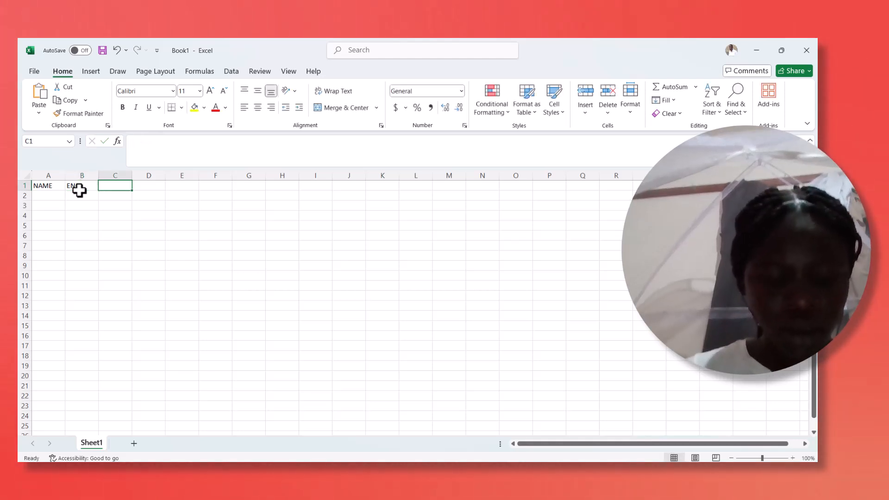
{"action": "type", "text": "SST"}
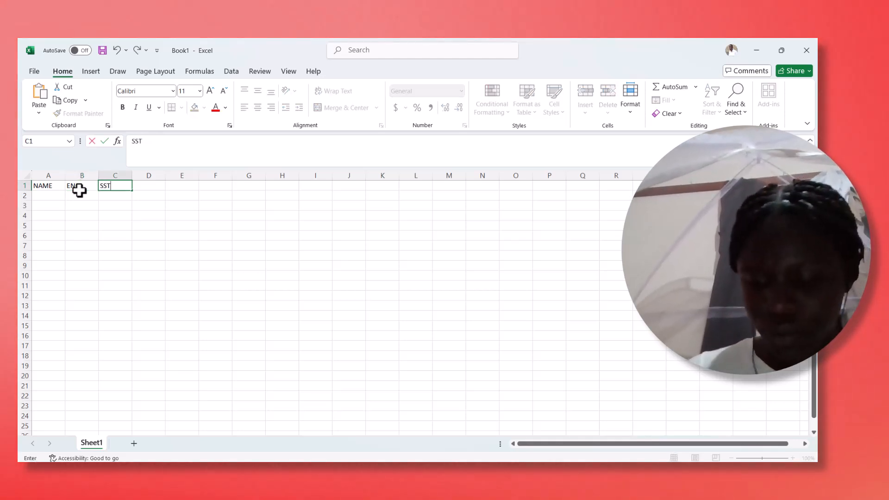
{"action": "key", "text": "Tab"}
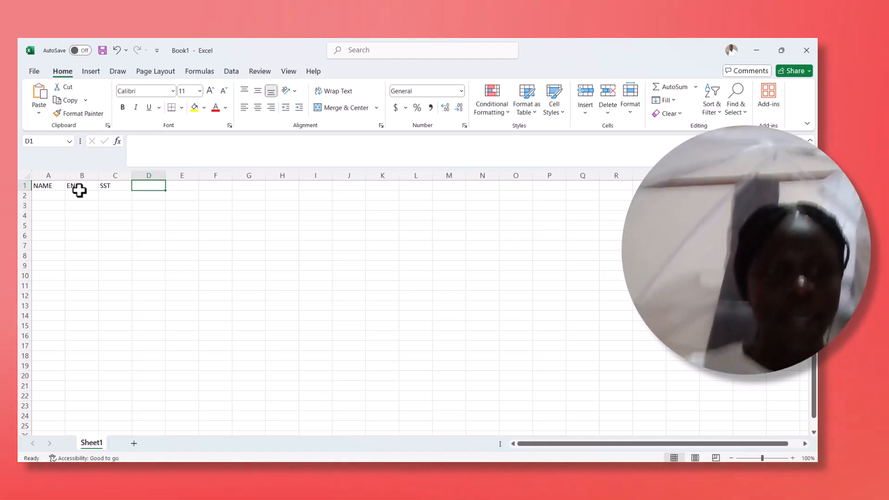
{"action": "type", "text": "ERR"}
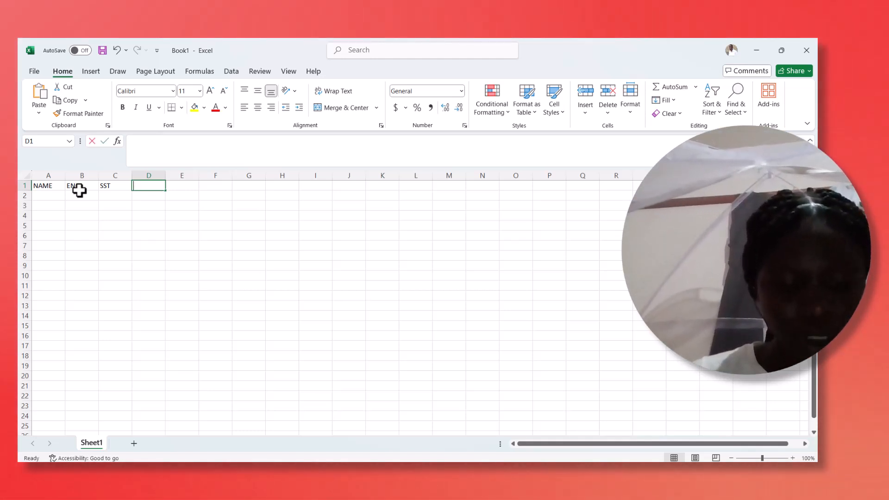
{"action": "type", "text": "OR"}
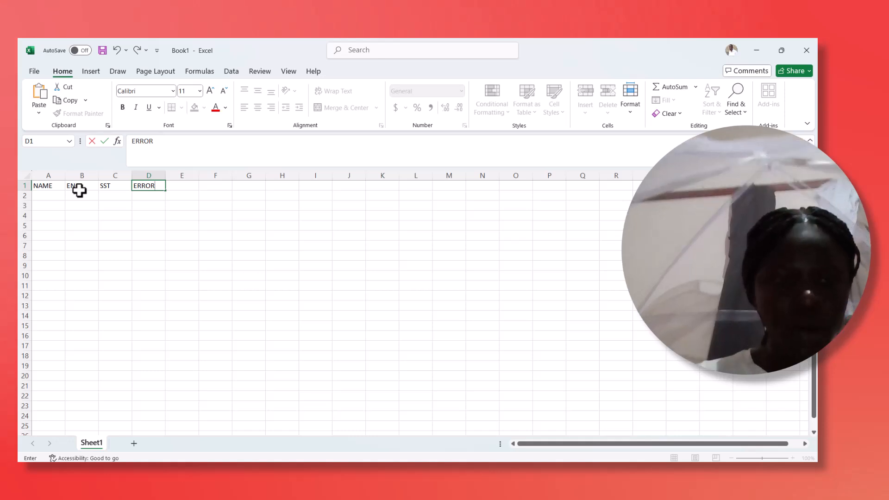
- Fill cells A2 to A5 under the NAME heading with the four students' first names
{"action": "left_click", "coordinate": [47, 195]}
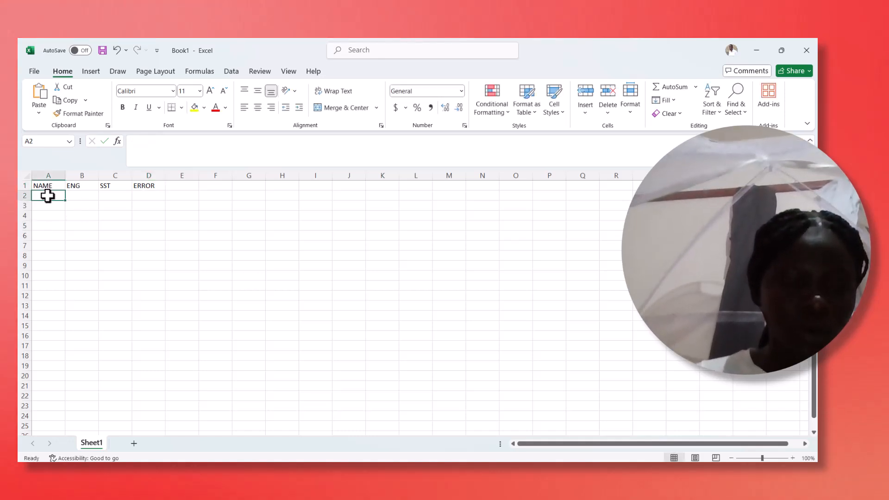
{"action": "type", "text": "CINDY"}
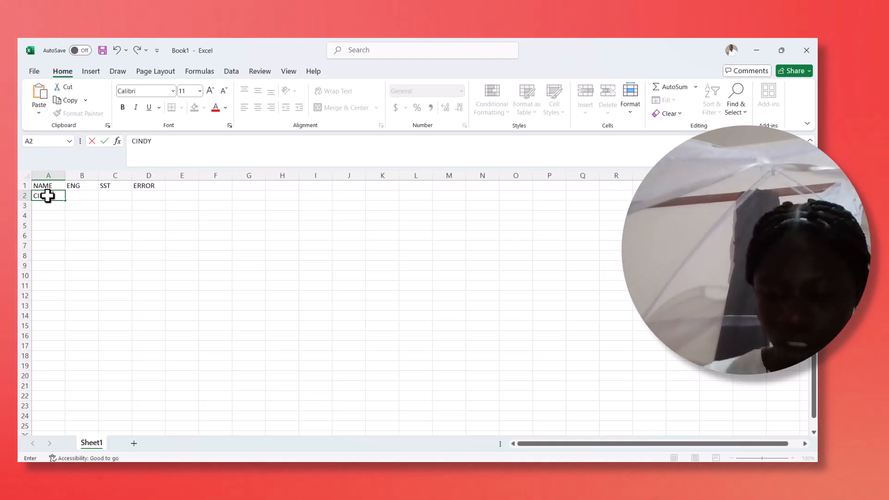
{"action": "key", "text": "Return"}
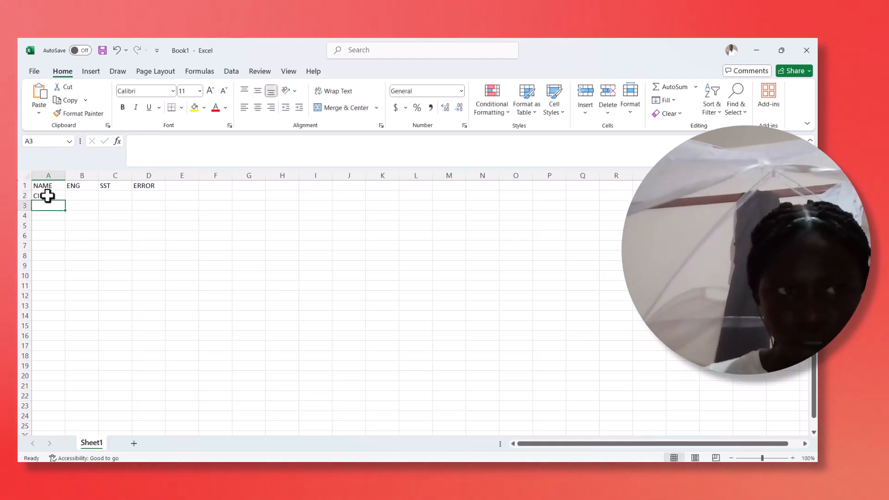
{"action": "type", "text": "OR"}
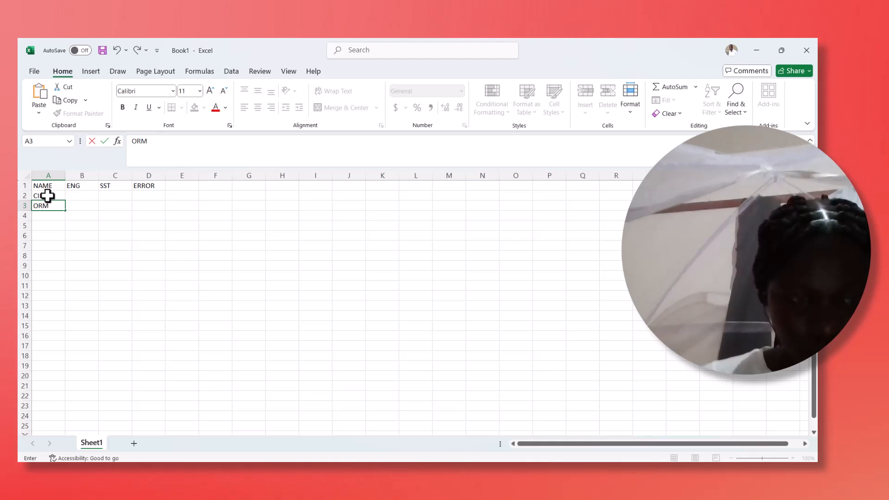
{"action": "type", "text": "OMA"}
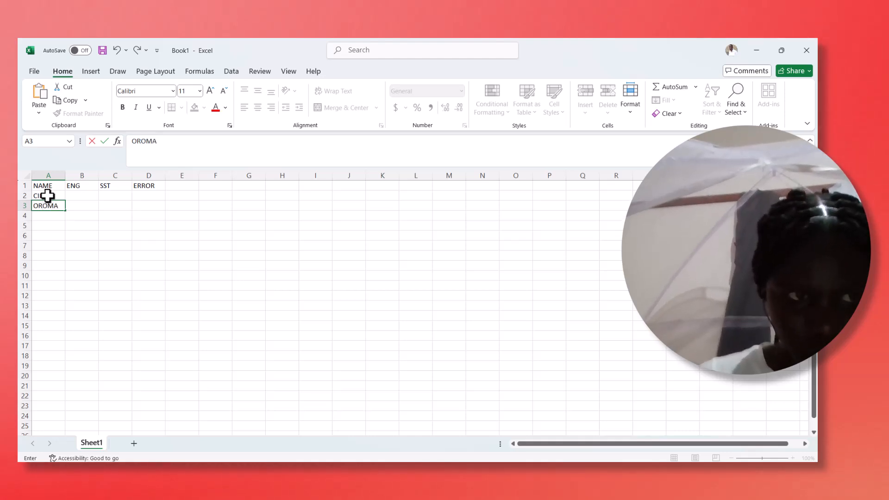
{"action": "key", "text": "Return"}
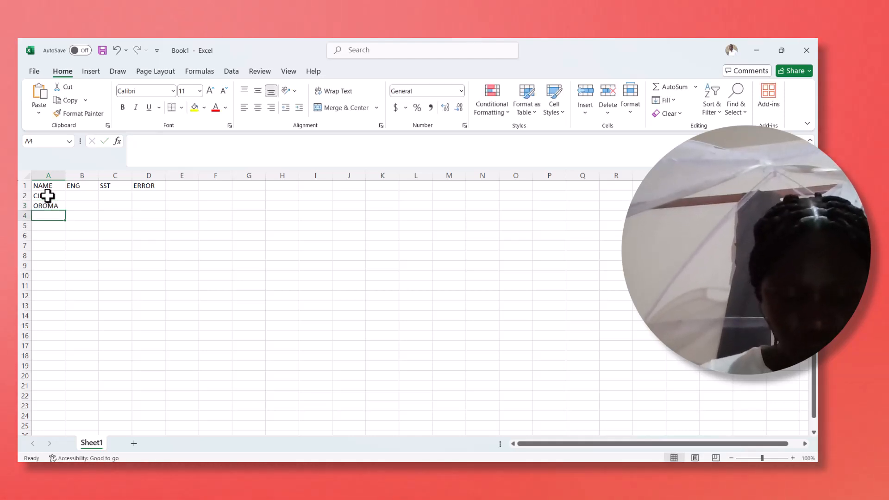
{"action": "type", "text": "BEN"}
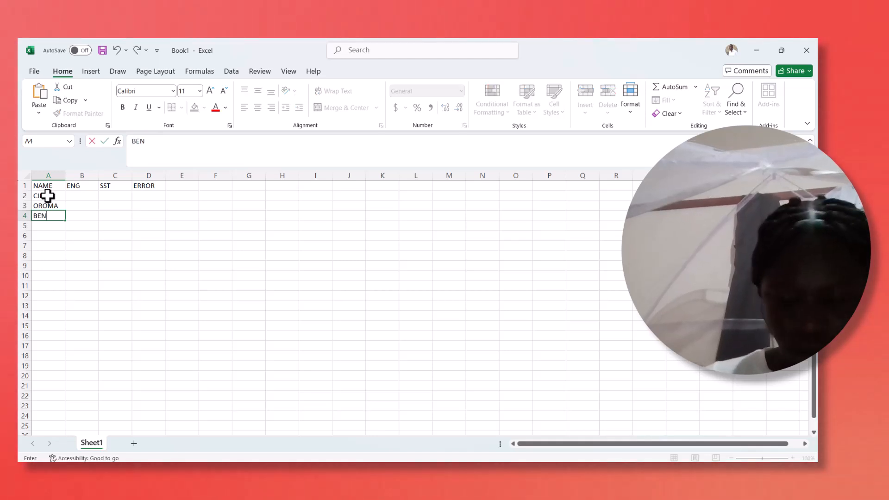
{"action": "key", "text": "Return"}
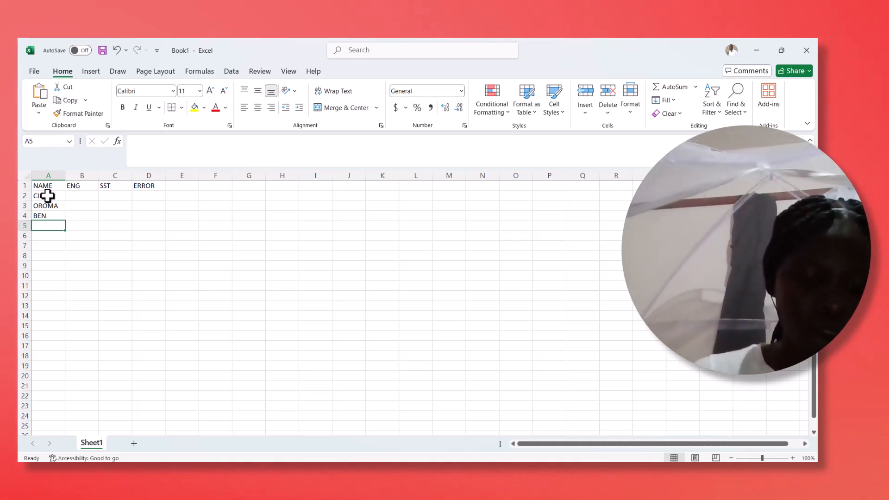
{"action": "type", "text": "JADEN"}
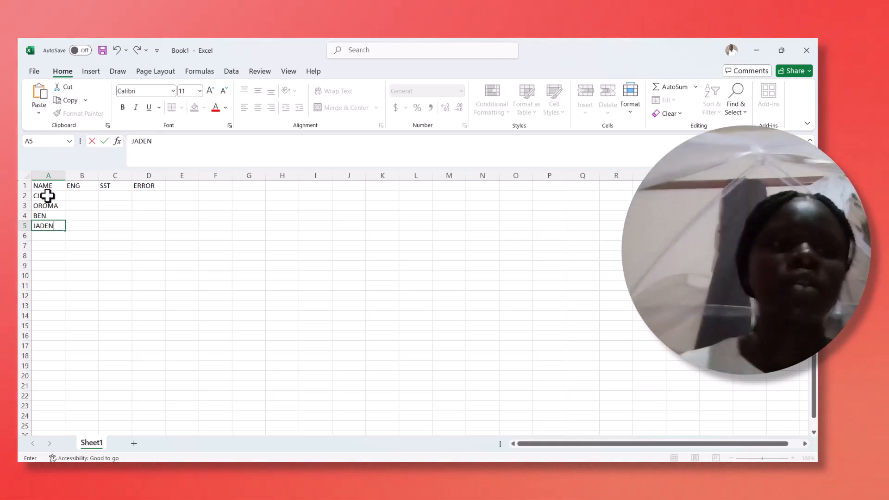
- Enter the first two students' marks: ENG 80 and SST 90 in row 2, ENG 56 and SST 78 in row 3
{"action": "left_click", "coordinate": [76, 198]}
{"action": "type", "text": "80"}
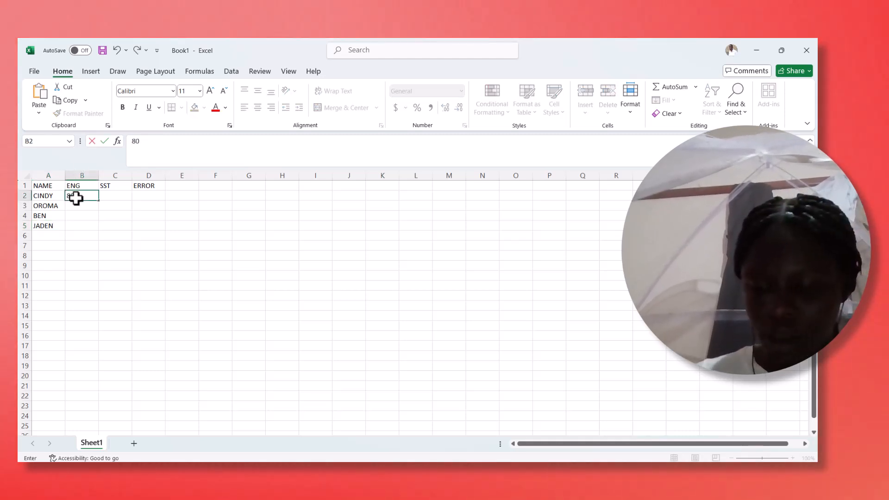
{"action": "key", "text": "Tab"}
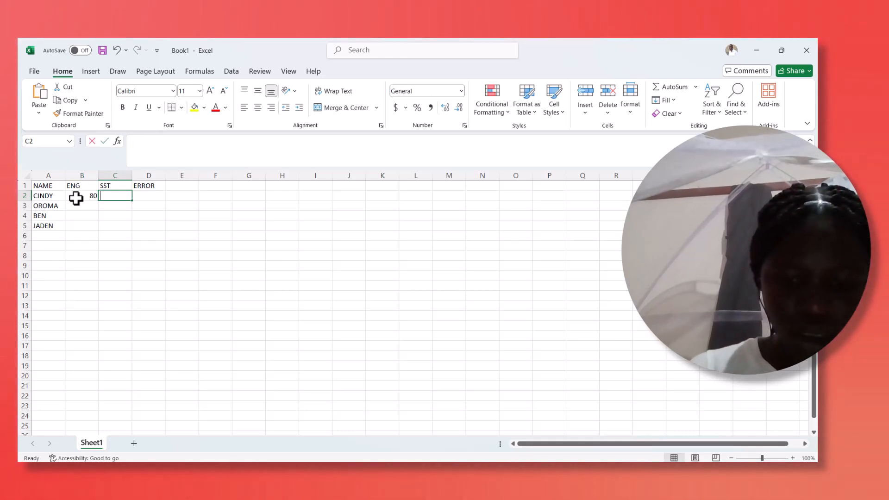
{"action": "type", "text": "90"}
{"action": "key", "text": "Down"}
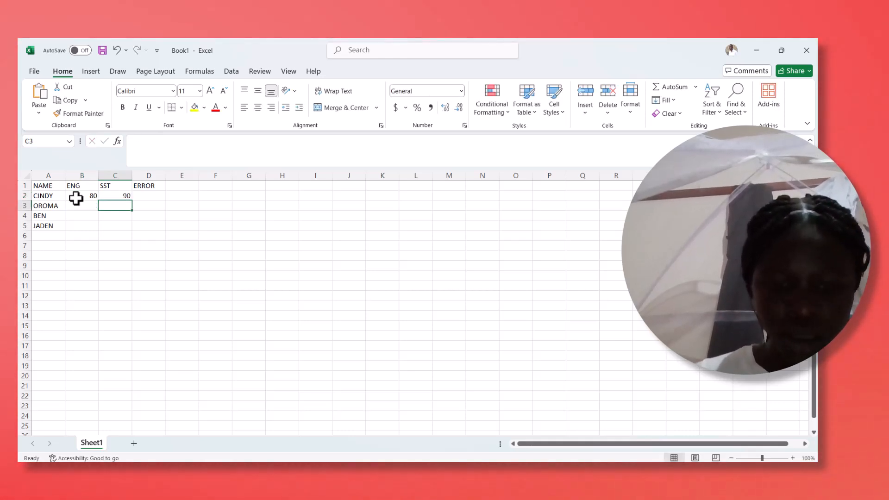
{"action": "type", "text": "78"}
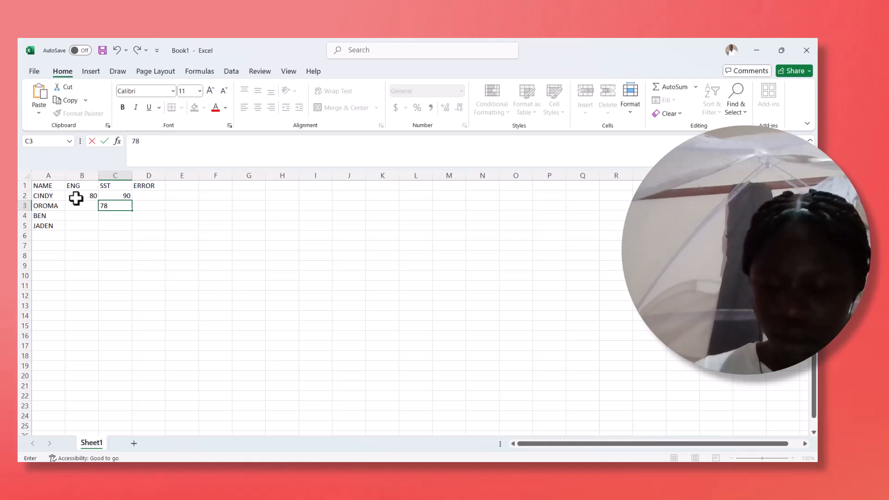
{"action": "key", "text": "Left"}
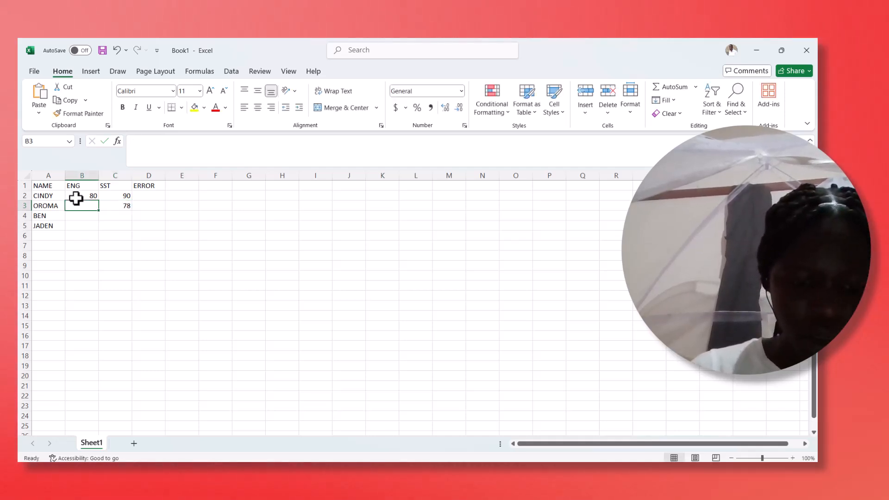
{"action": "type", "text": "56"}
- Enter the last two students' marks: ENG 69 and SST 90 in row 4, ENG 50 and SST 100 in row 5
{"action": "key", "text": "Down"}
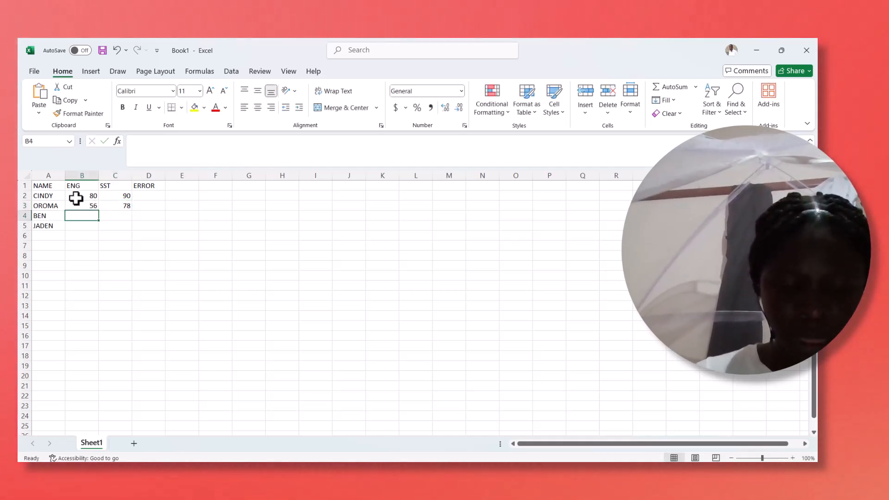
{"action": "type", "text": "69"}
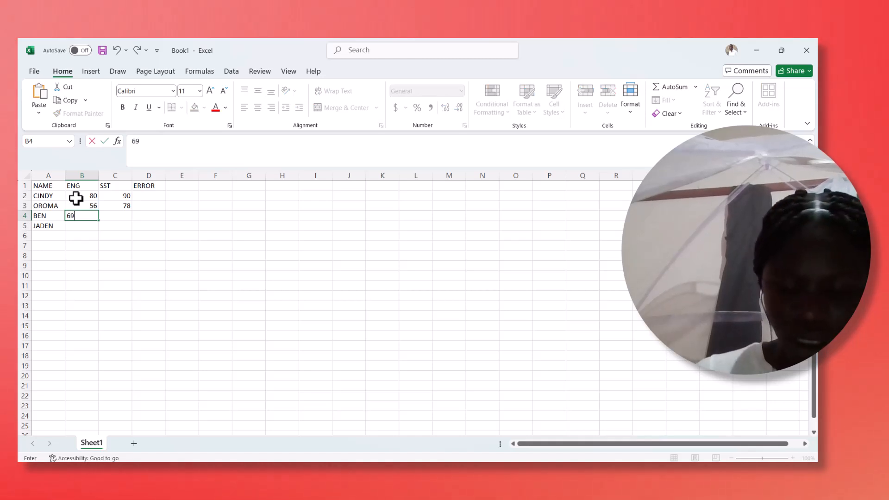
{"action": "key", "text": "Tab"}
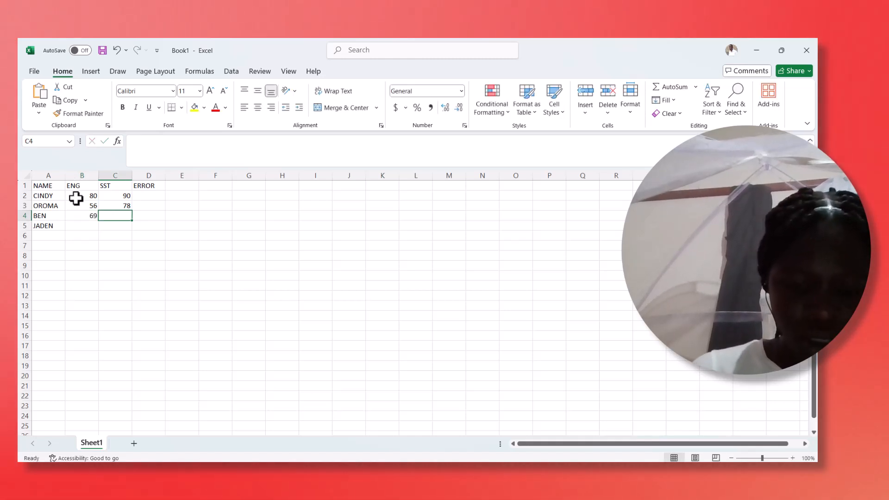
{"action": "type", "text": "90"}
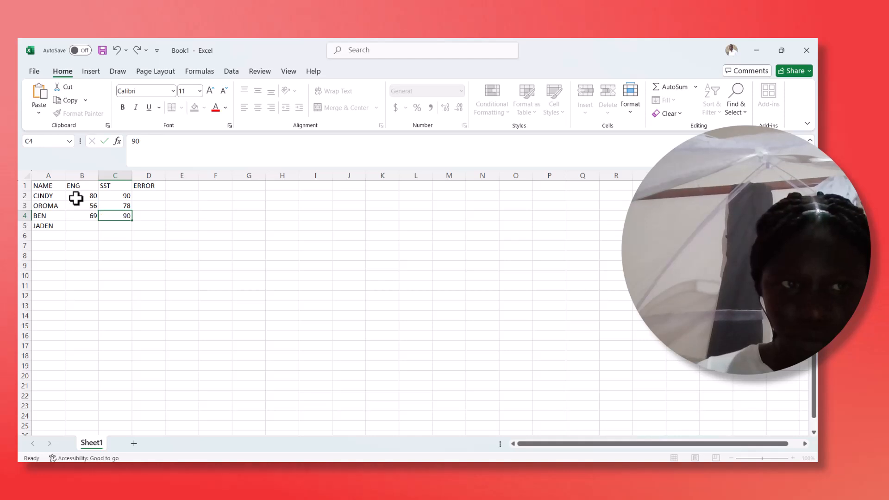
{"action": "key", "text": "Return"}
{"action": "type", "text": "100"}
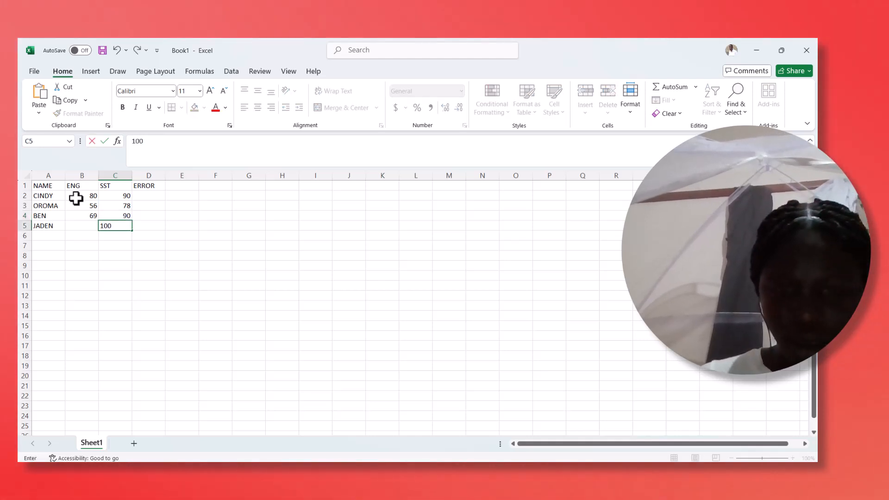
{"action": "key", "text": "Left"}
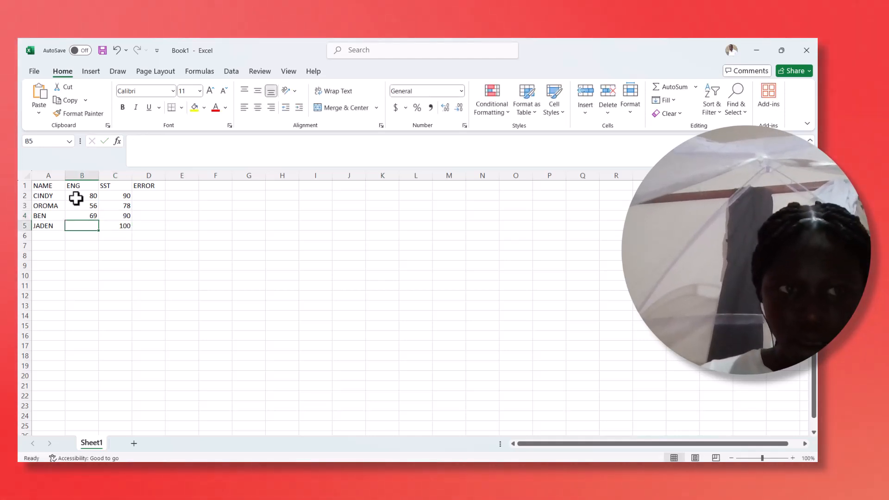
{"action": "type", "text": "50"}
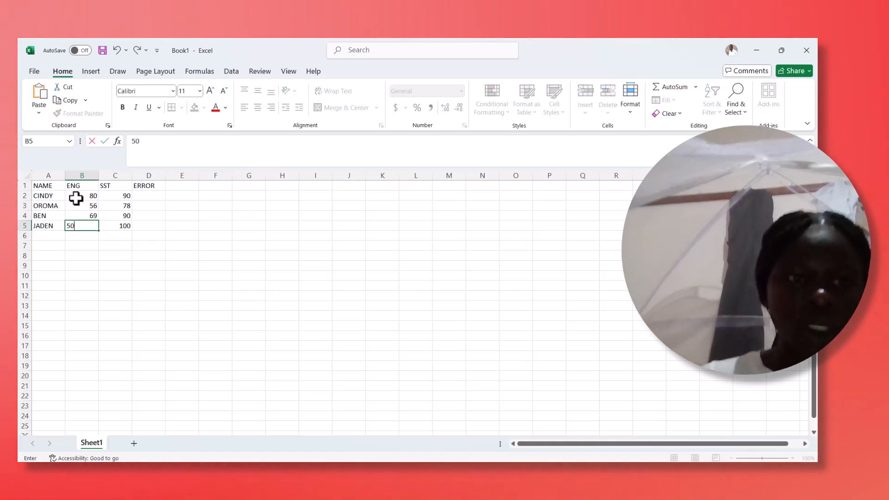
- Enter the formula =(C2/0) in cell D2 to divide the first student's SST mark by zero
{"action": "left_click", "coordinate": [156, 194]}
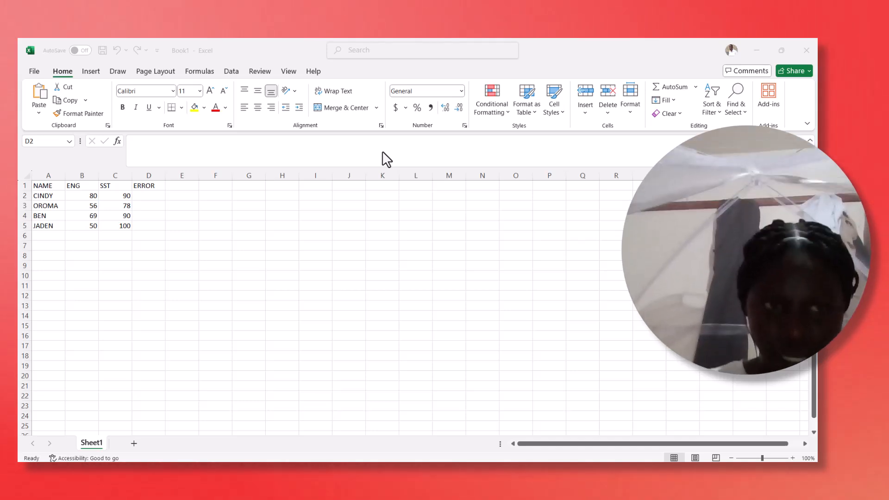
{"action": "left_click", "coordinate": [142, 192]}
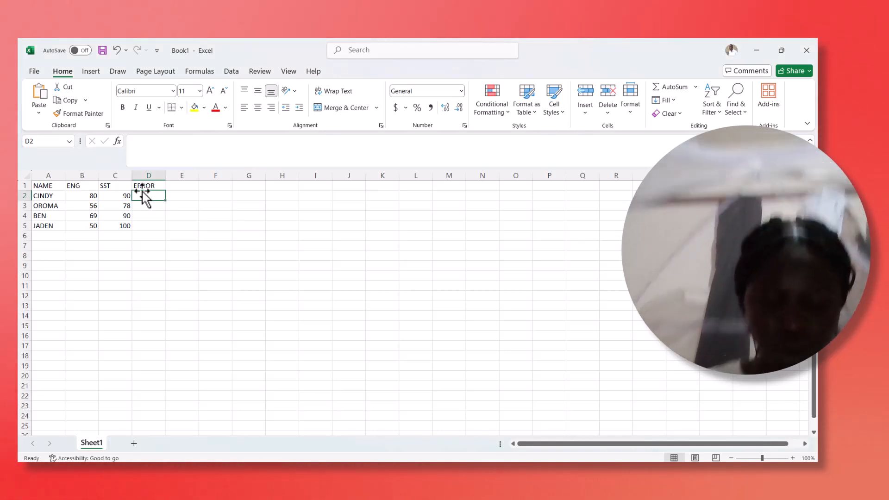
{"action": "type", "text": "="}
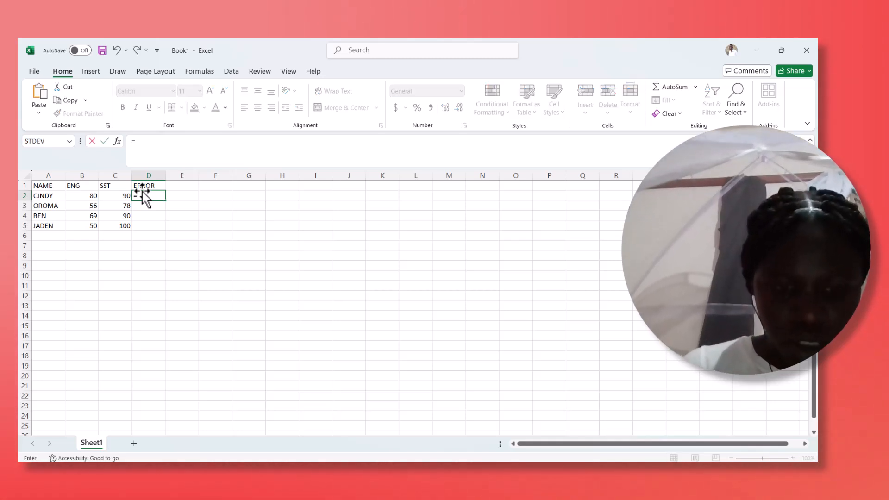
{"action": "type", "text": "("}
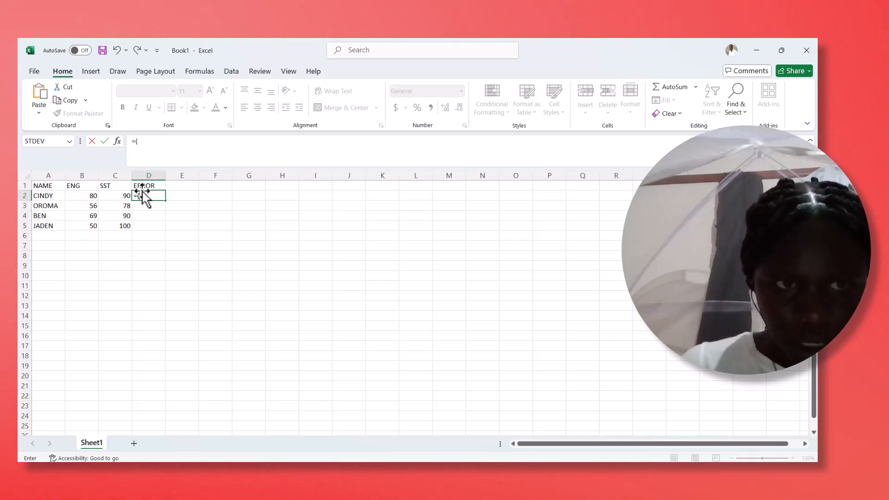
{"action": "left_click", "coordinate": [120, 198]}
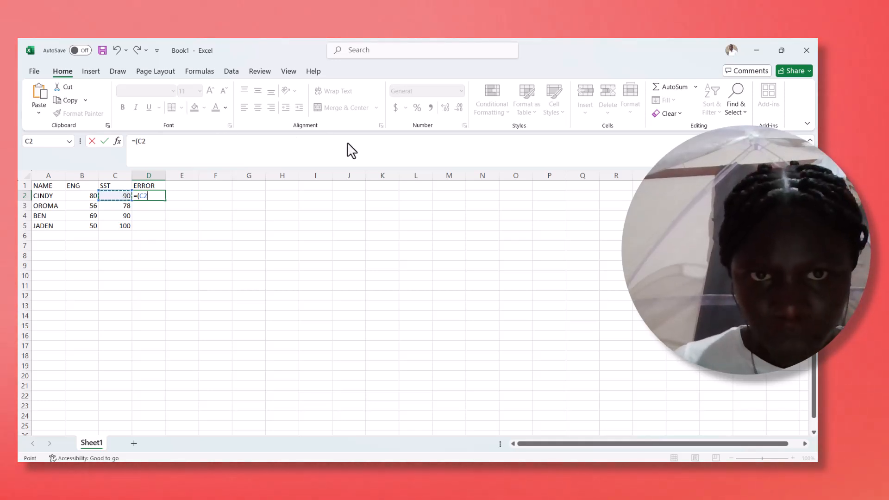
{"action": "left_click", "coordinate": [378, 144]}
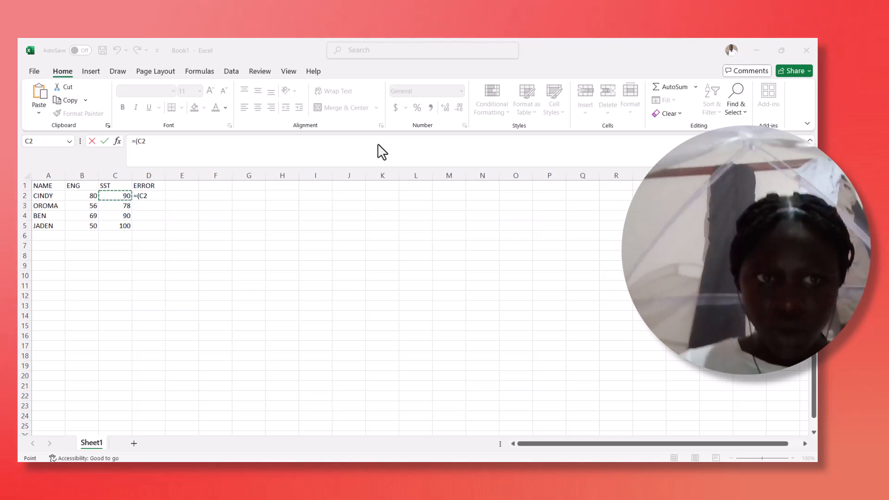
{"action": "left_click", "coordinate": [155, 195]}
{"action": "type", "text": "/"}
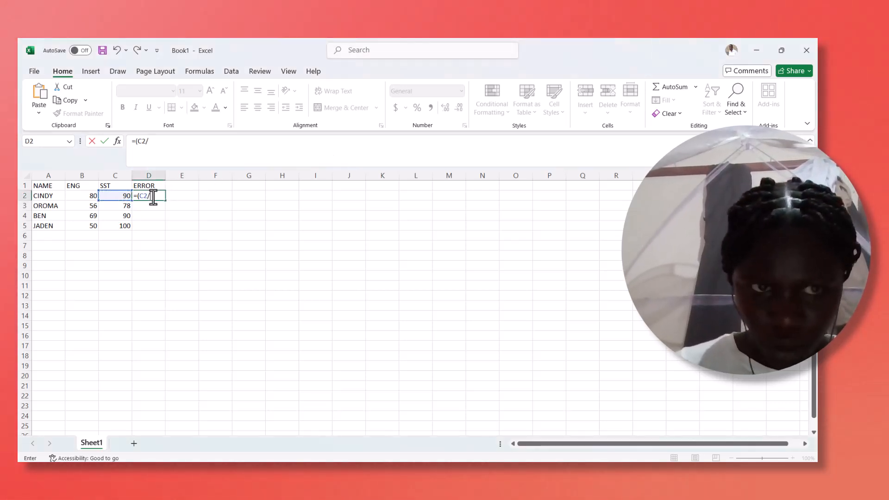
{"action": "type", "text": "0"}
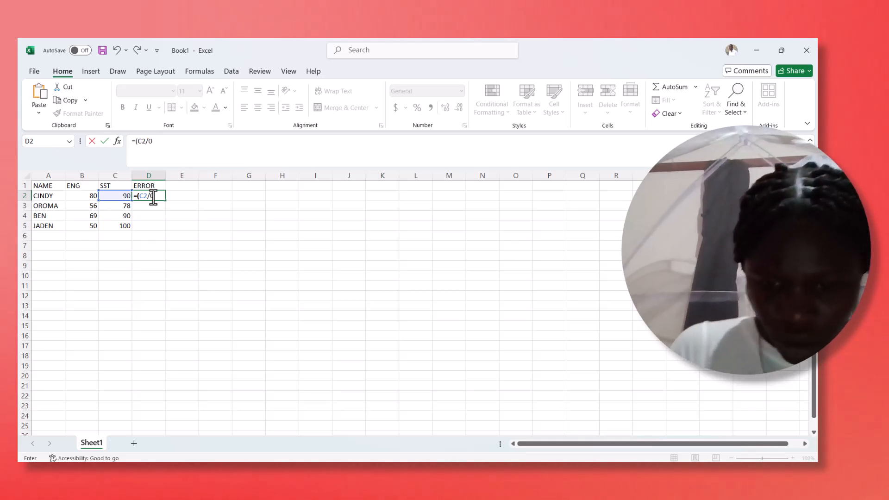
{"action": "type", "text": ")"}
{"action": "key", "text": "Return"}
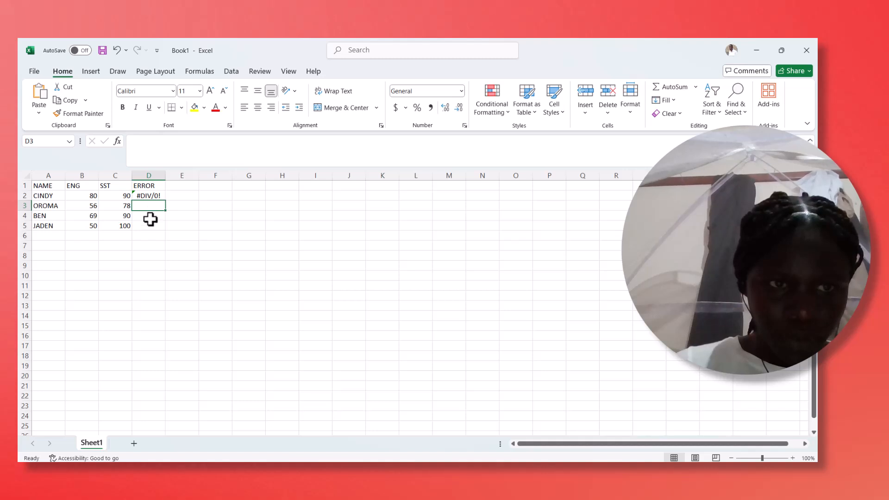
- Enter the formula =(A3+5) in cell D3 to add a number to the second student's name text
{"action": "left_click", "coordinate": [150, 222]}
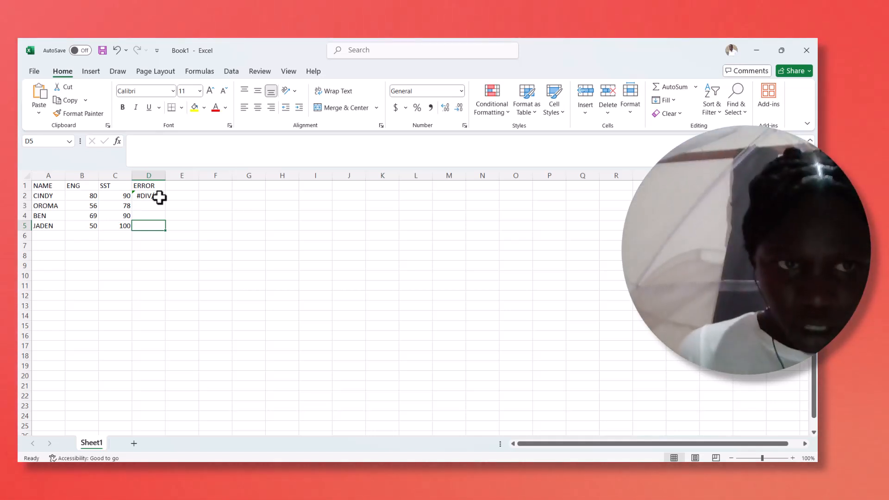
{"action": "left_click", "coordinate": [147, 214]}
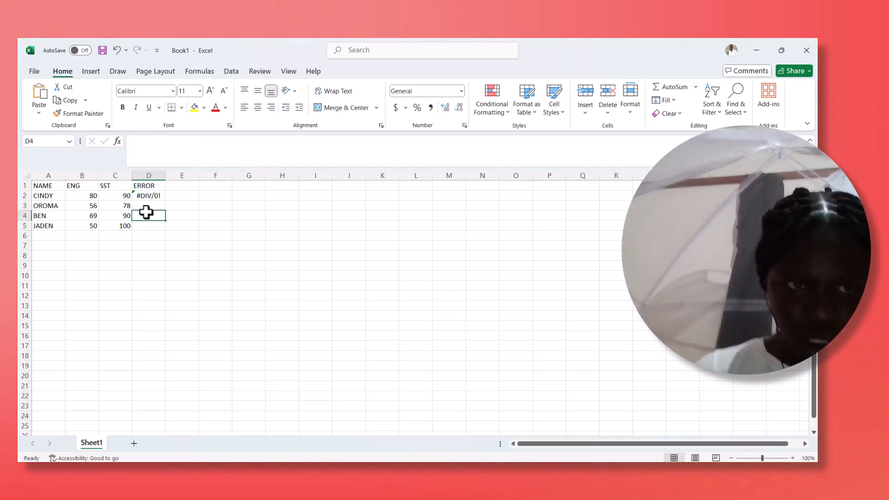
{"action": "left_click", "coordinate": [153, 207]}
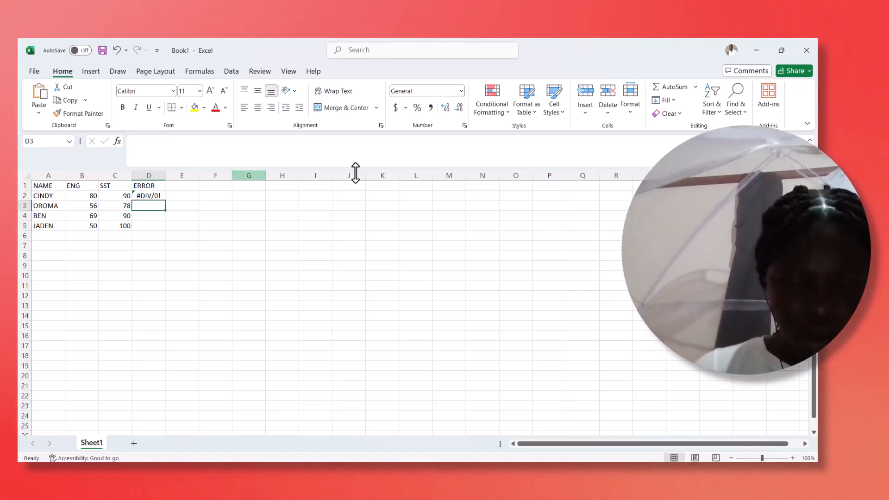
{"action": "key", "text": "alt+Tab"}
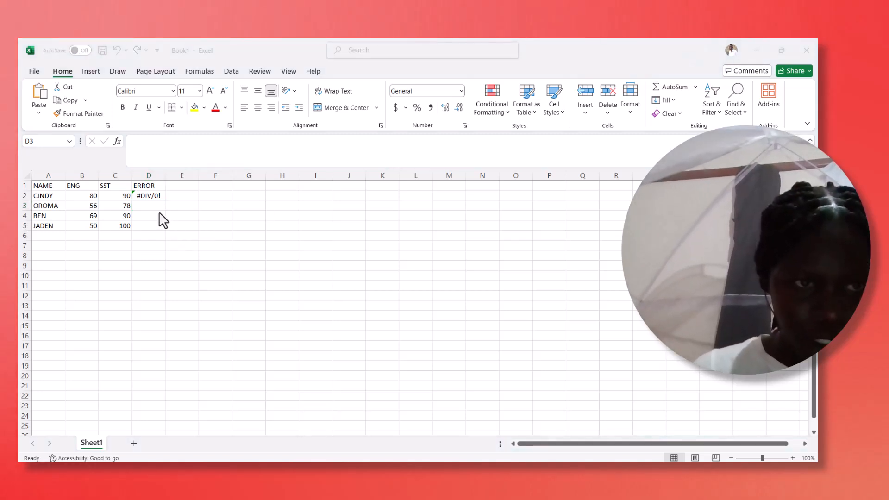
{"action": "left_click", "coordinate": [147, 207]}
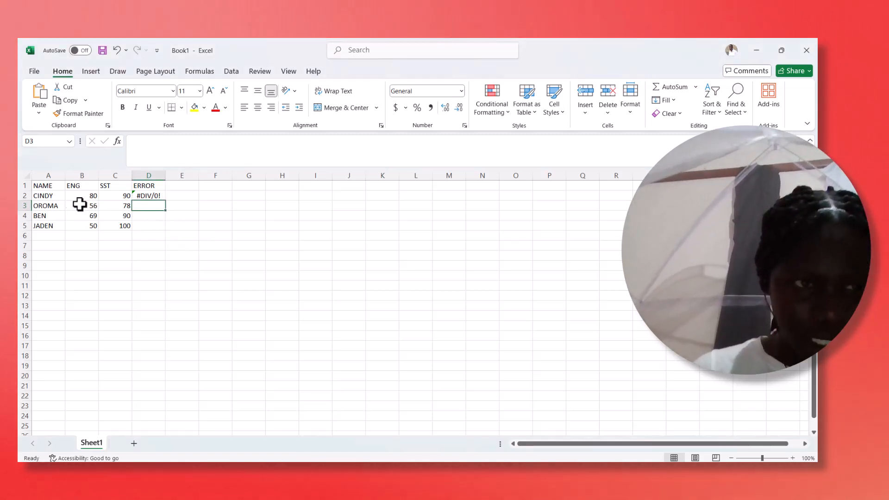
{"action": "left_click", "coordinate": [51, 209]}
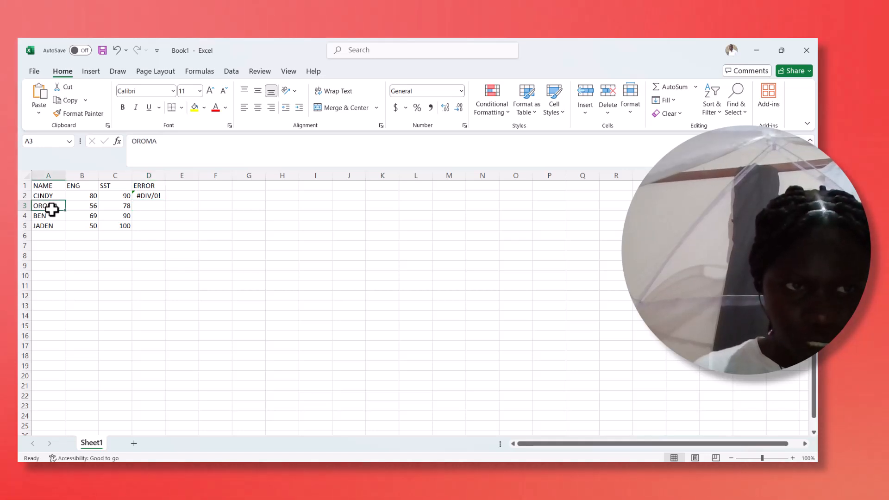
{"action": "left_click", "coordinate": [149, 208]}
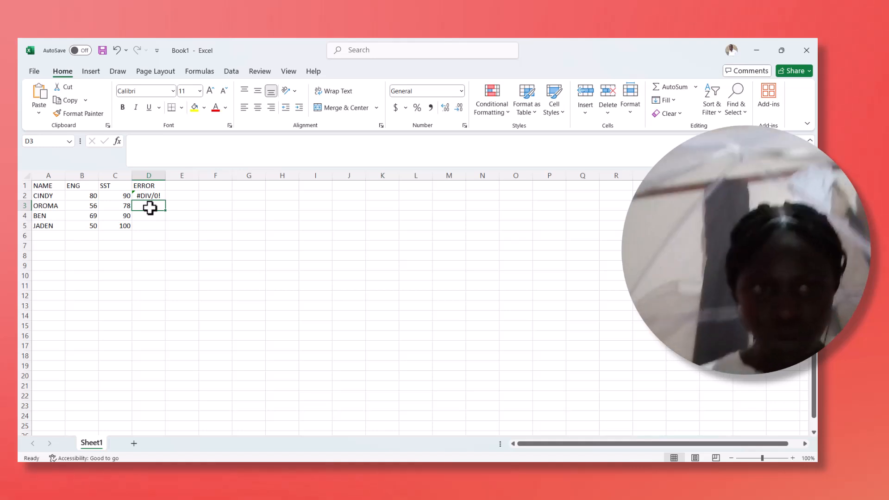
{"action": "type", "text": "="}
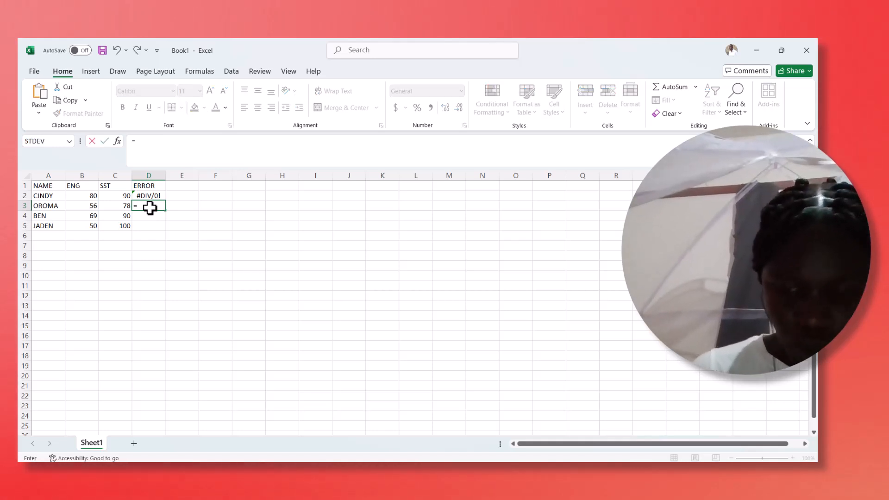
{"action": "type", "text": "("}
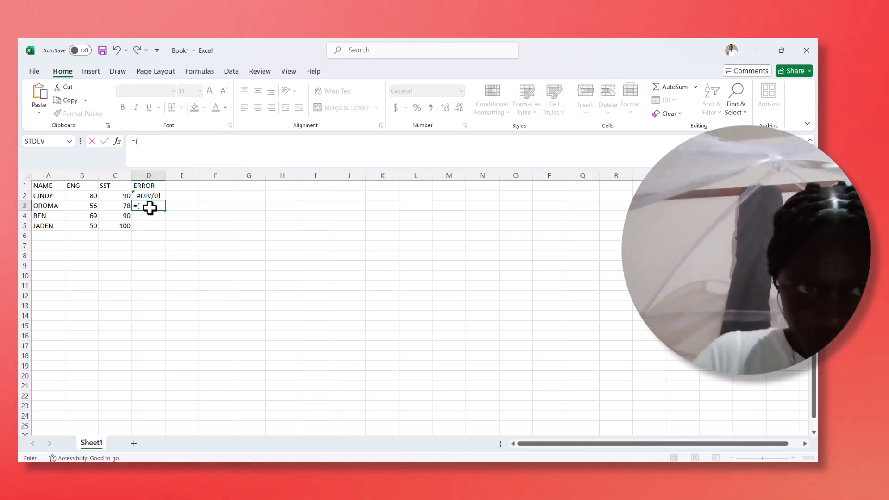
{"action": "left_click", "coordinate": [45, 206]}
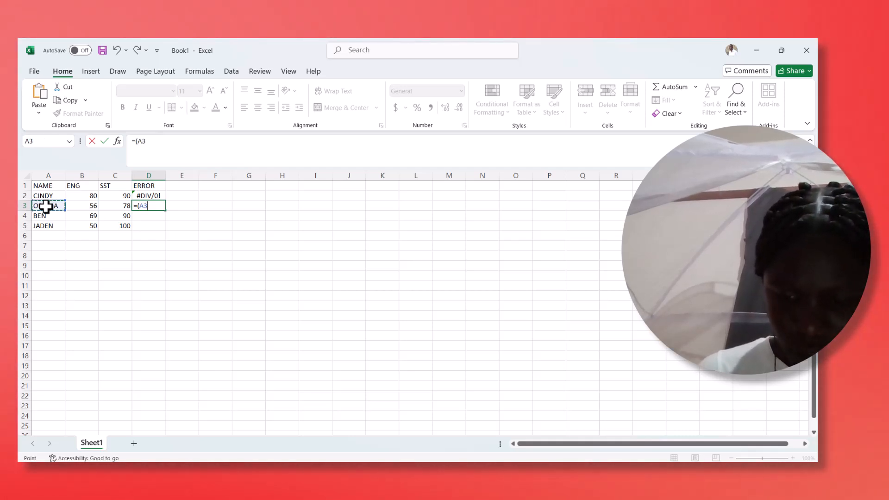
{"action": "type", "text": "+5"}
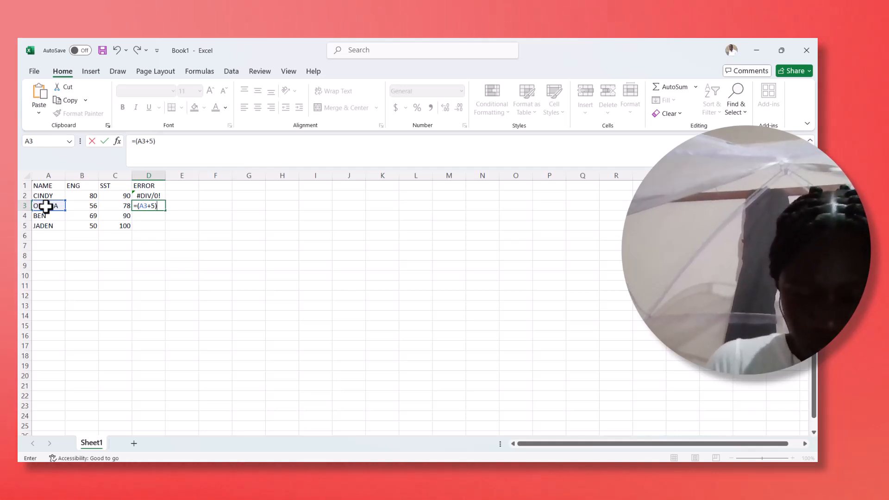
{"action": "key", "text": "Return"}
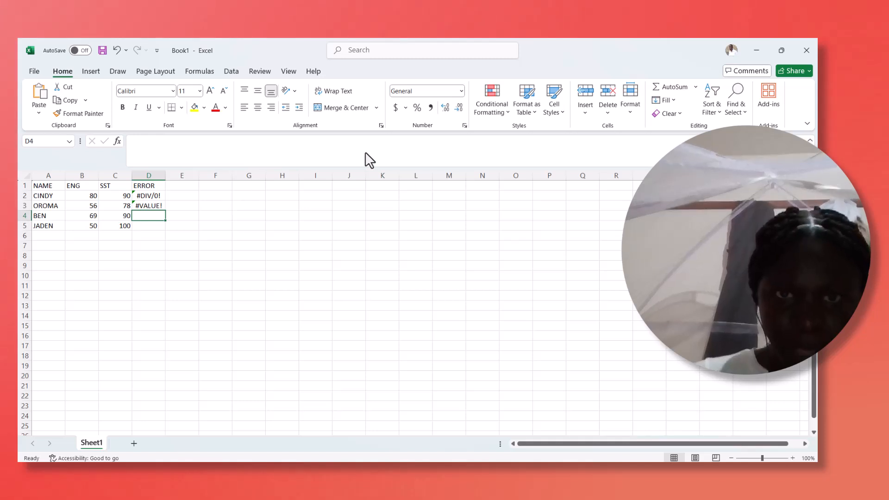
- Enter a formula in cell D4 that applies the misspelled function SUMM to the ENG marks in B2:B5
{"action": "left_click", "coordinate": [379, 151]}
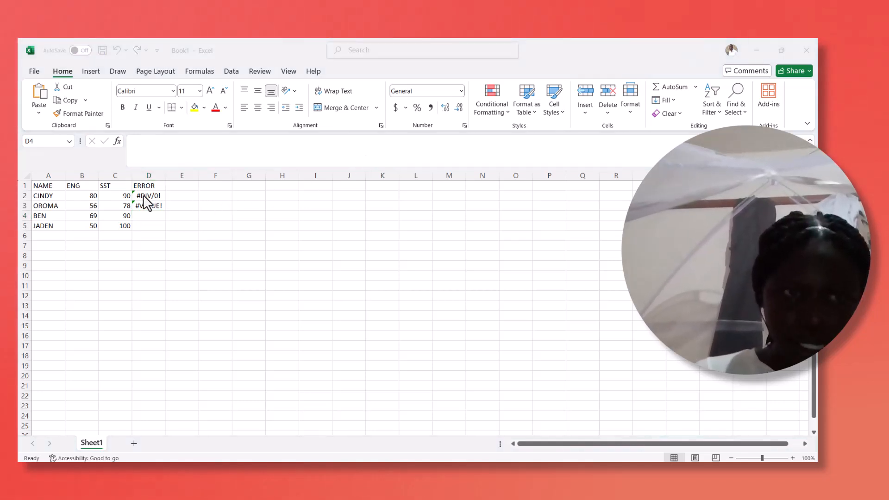
{"action": "left_click", "coordinate": [140, 217]}
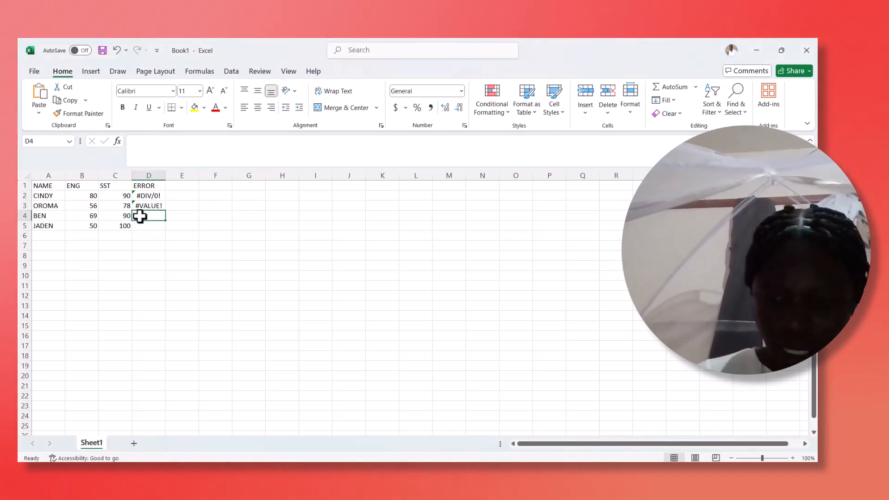
{"action": "type", "text": "="}
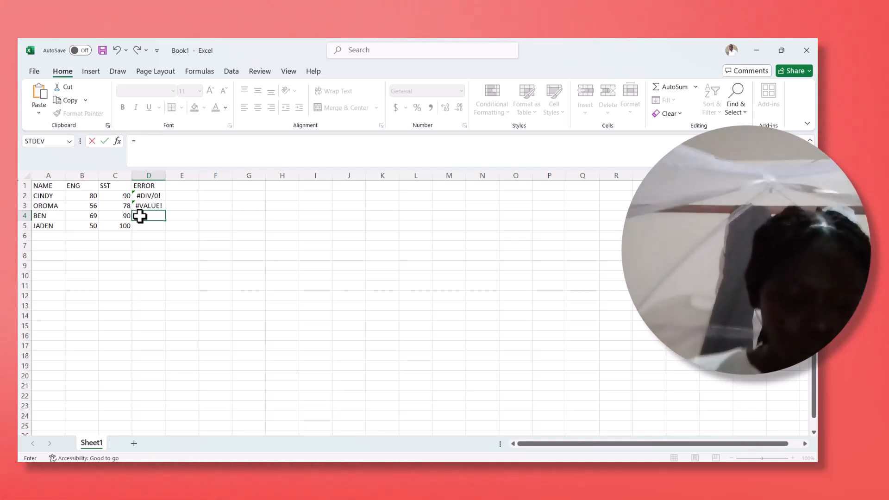
{"action": "type", "text": "SU"}
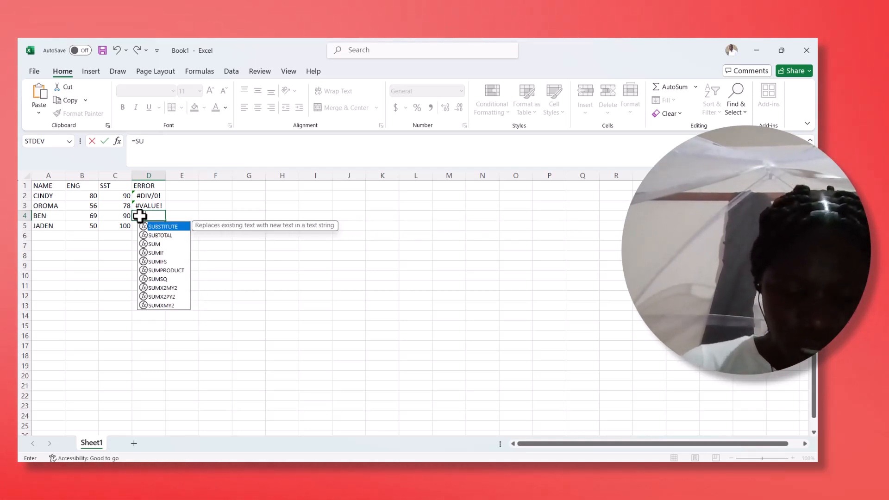
{"action": "type", "text": "MM("}
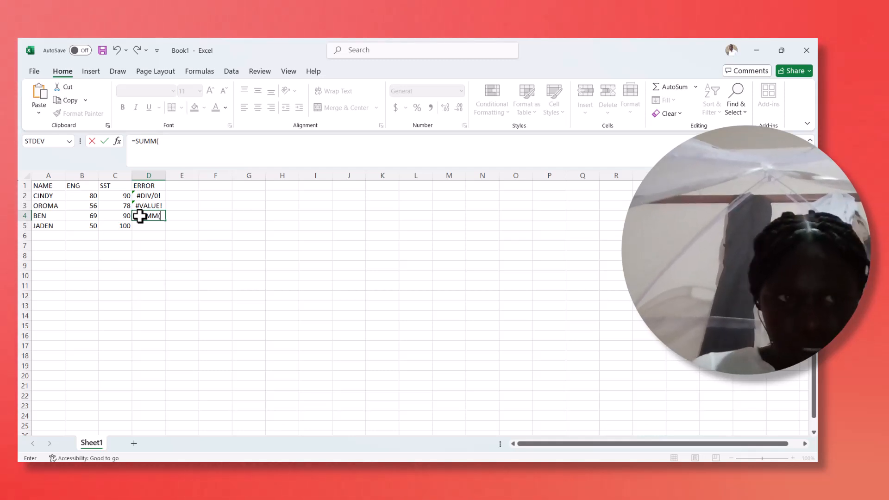
{"action": "left_click", "coordinate": [93, 198]}
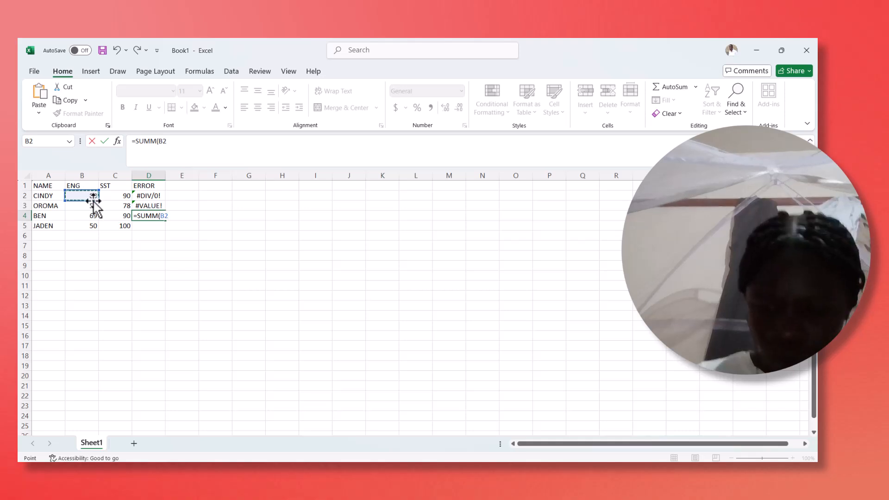
{"action": "key", "text": "F8"}
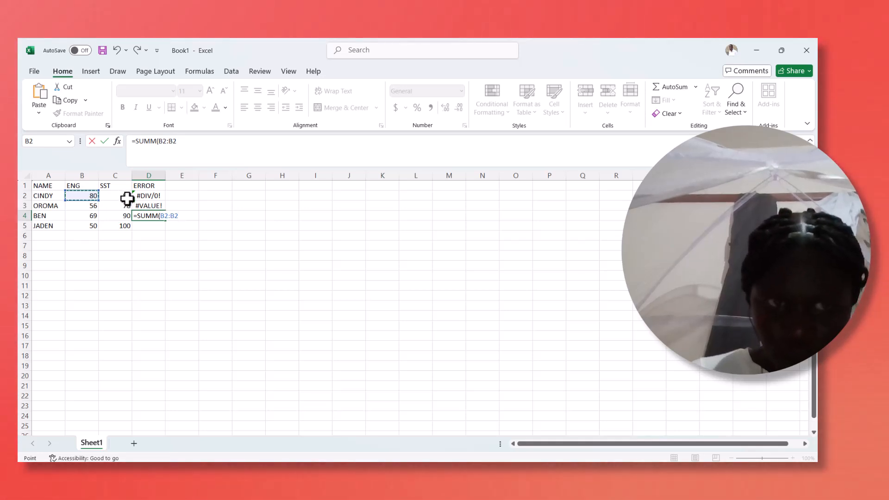
{"action": "key", "text": "BackSpace"}
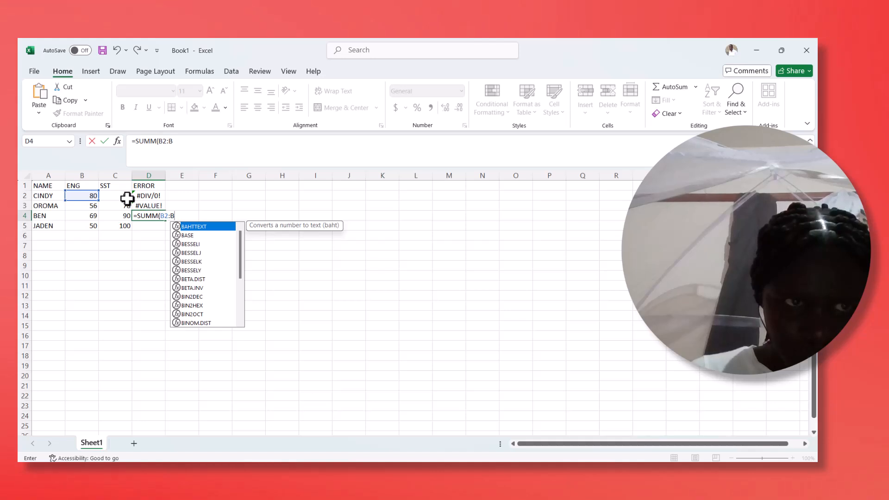
{"action": "type", "text": "5"}
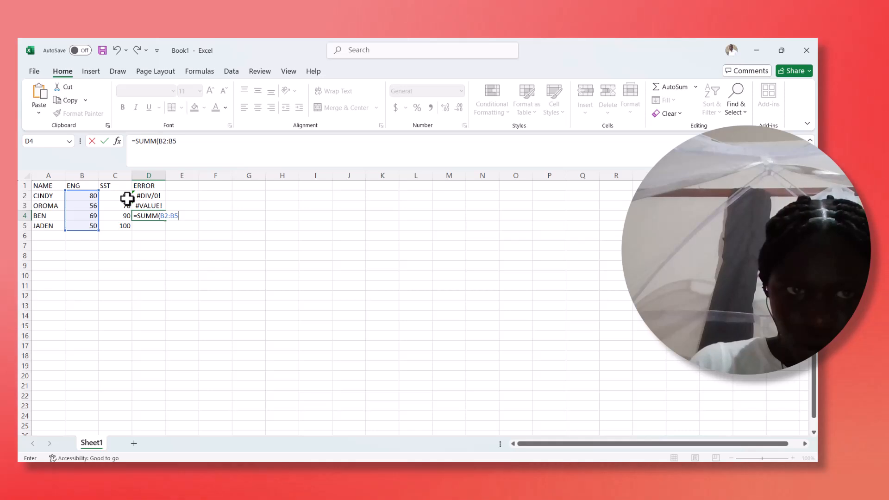
{"action": "key", "text": "Return"}
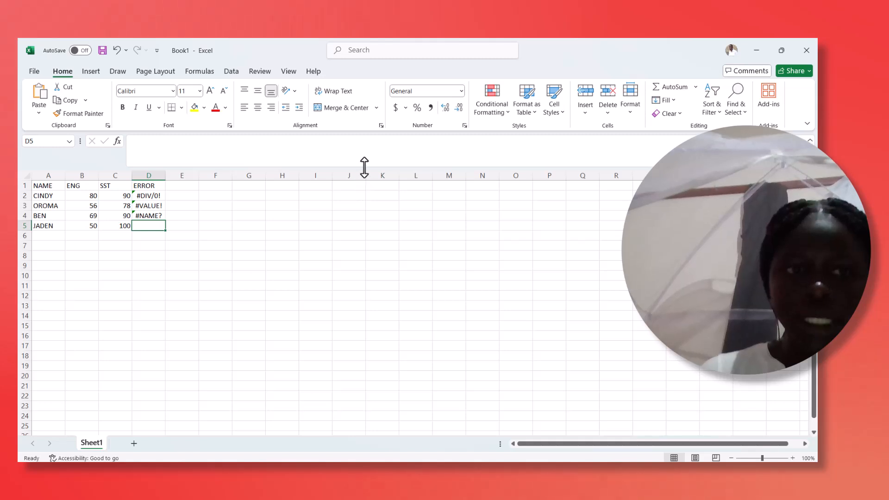
- Start a VLOOKUP formula in cell D5 with 'apple' in single quotes as the lookup value
{"action": "key", "text": "alt+Tab"}
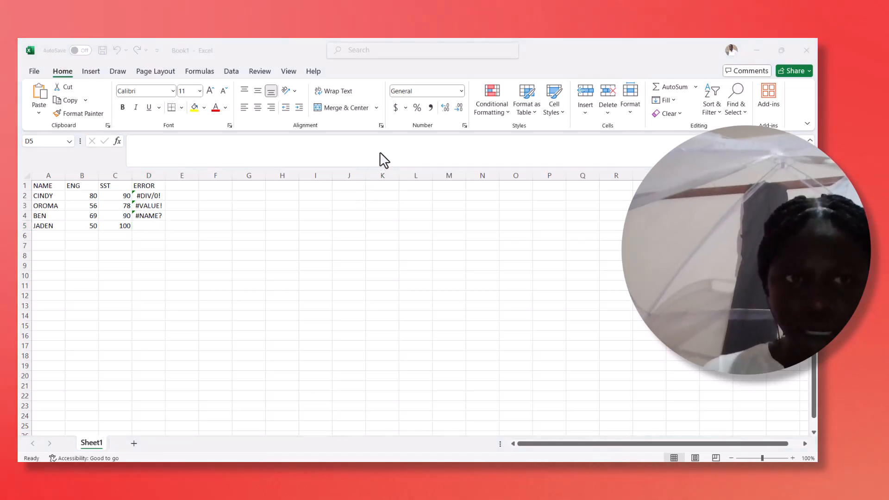
{"action": "left_click", "coordinate": [142, 225]}
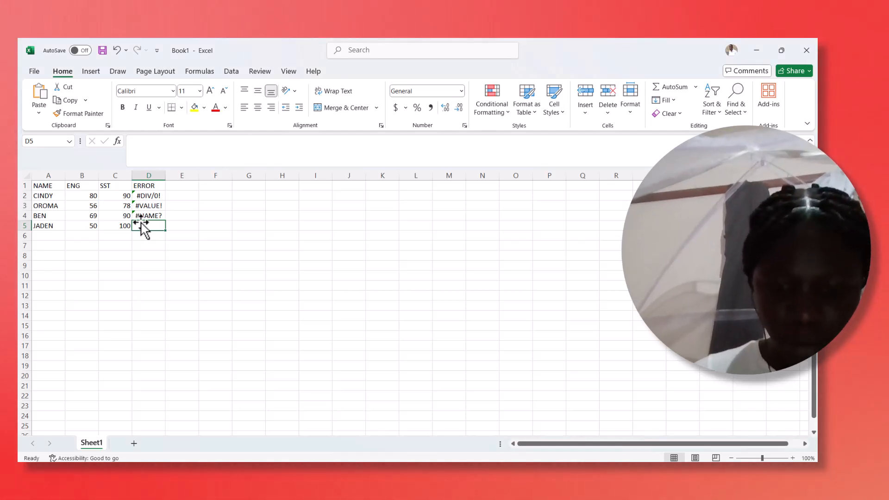
{"action": "type", "text": "="}
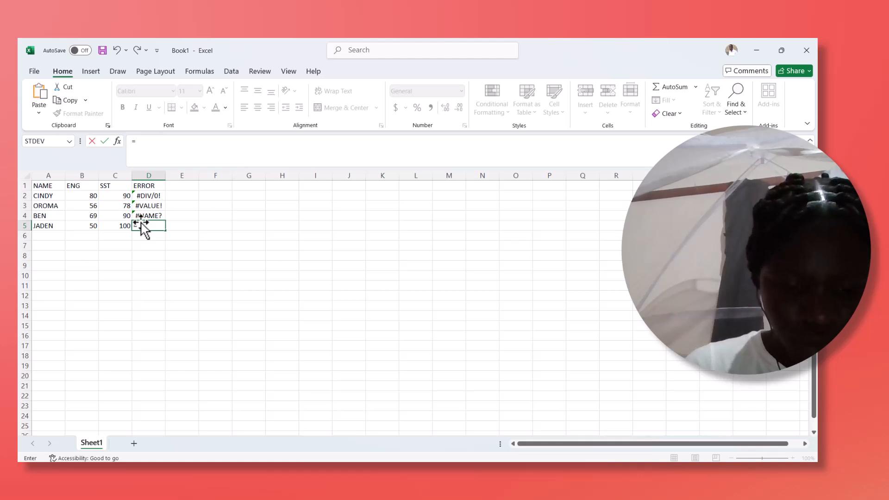
{"action": "type", "text": "VL"}
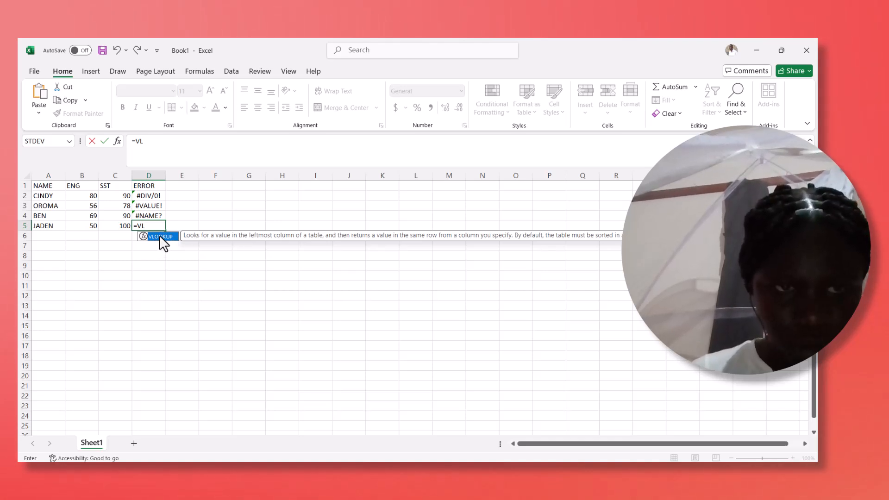
{"action": "double_click", "coordinate": [159, 236]}
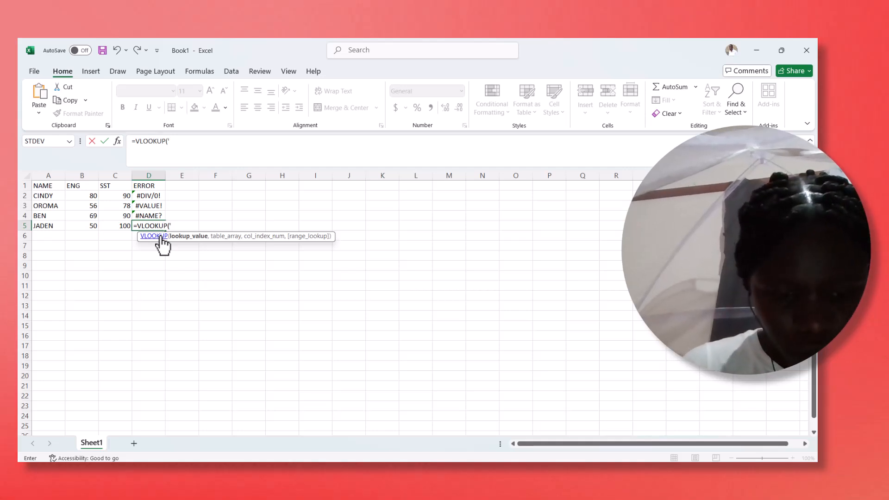
{"action": "type", "text": "APPLE"}
{"action": "key", "text": "BackSpace"}
{"action": "key", "text": "BackSpace"}
{"action": "key", "text": "BackSpace"}
{"action": "key", "text": "BackSpace"}
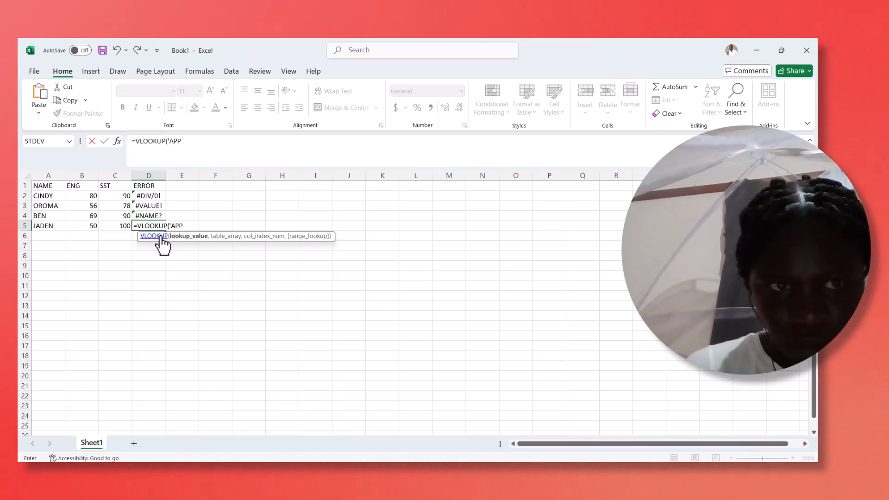
{"action": "key", "text": "BackSpace"}
{"action": "type", "text": "a"}
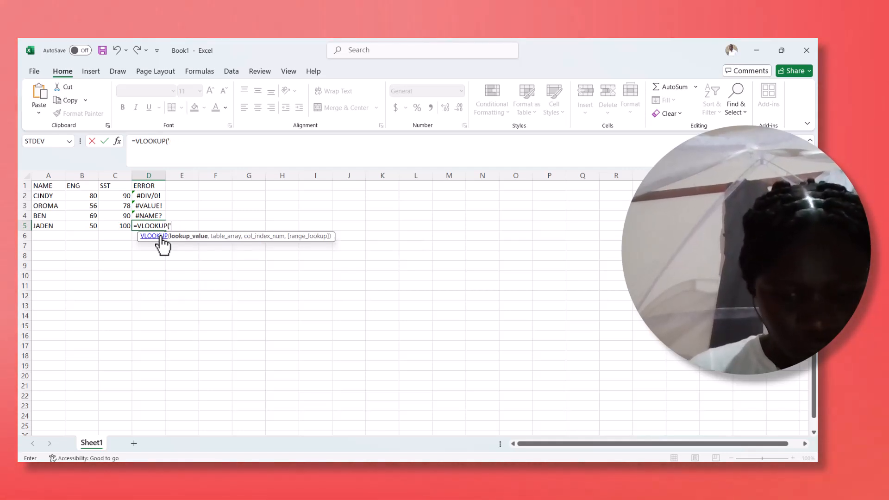
{"action": "type", "text": "pple"}
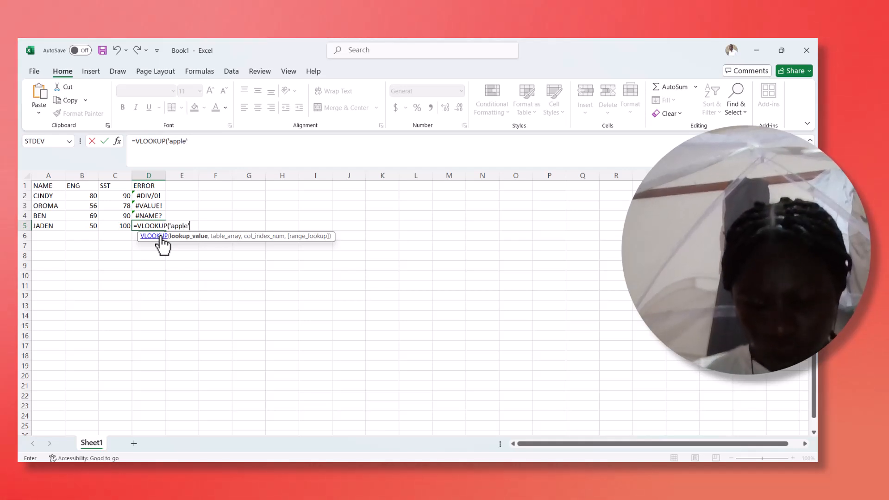
{"action": "type", "text": "',"}
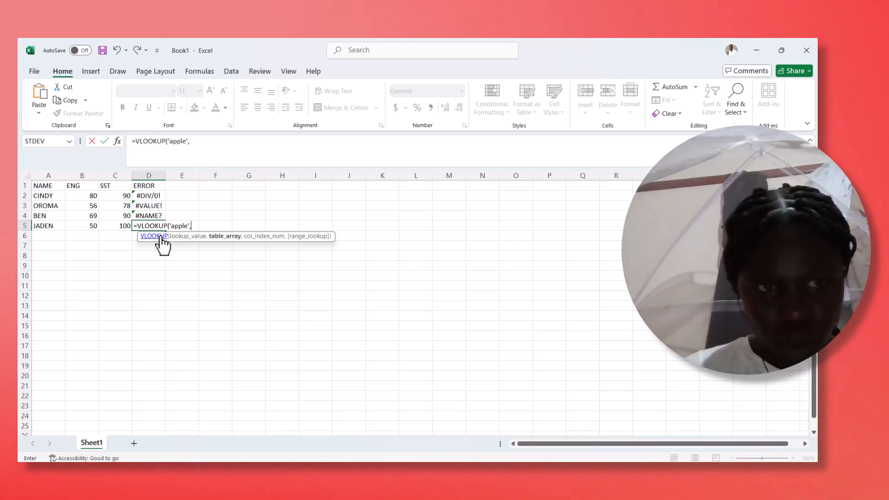
- Complete the VLOOKUP in D5 with table range B2:C5, column index 2 and false, and try to enter it
{"action": "left_click", "coordinate": [81, 195]}
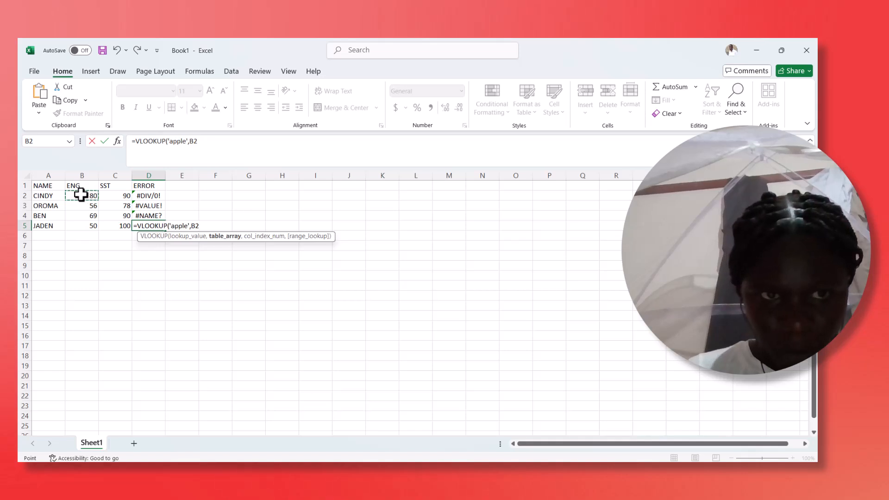
{"action": "type", "text": ";"}
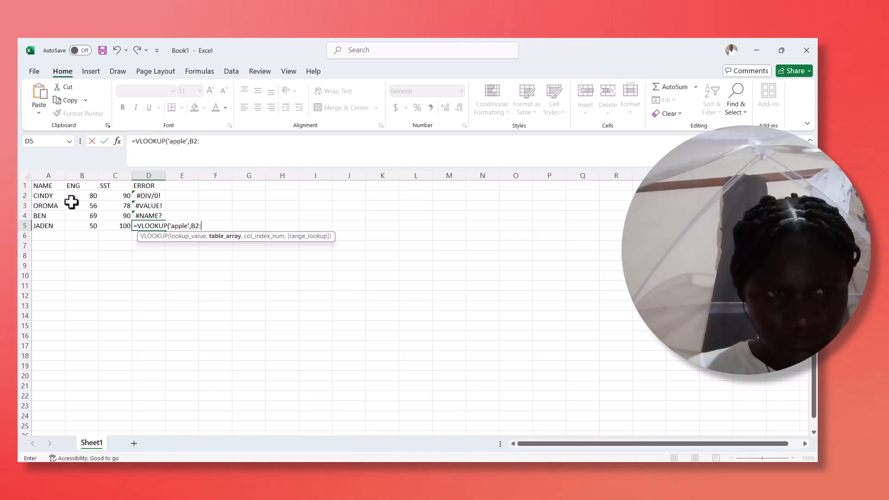
{"action": "left_click", "coordinate": [126, 194]}
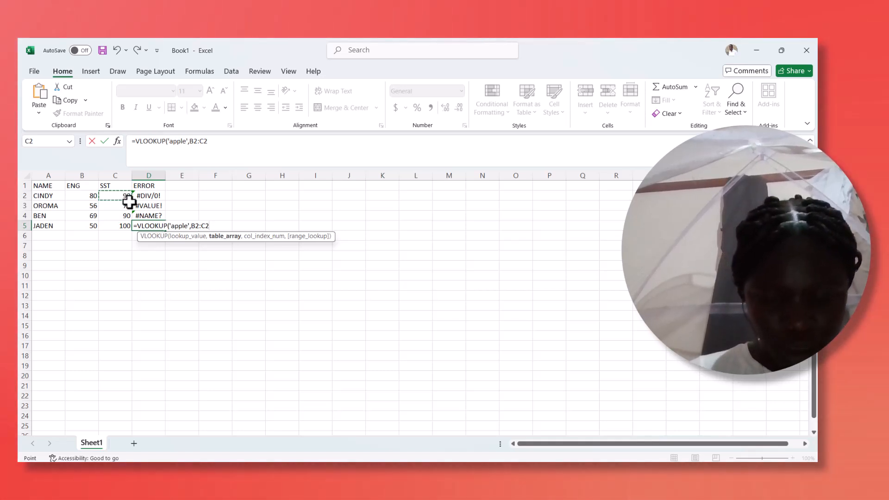
{"action": "key", "text": "BackSpace"}
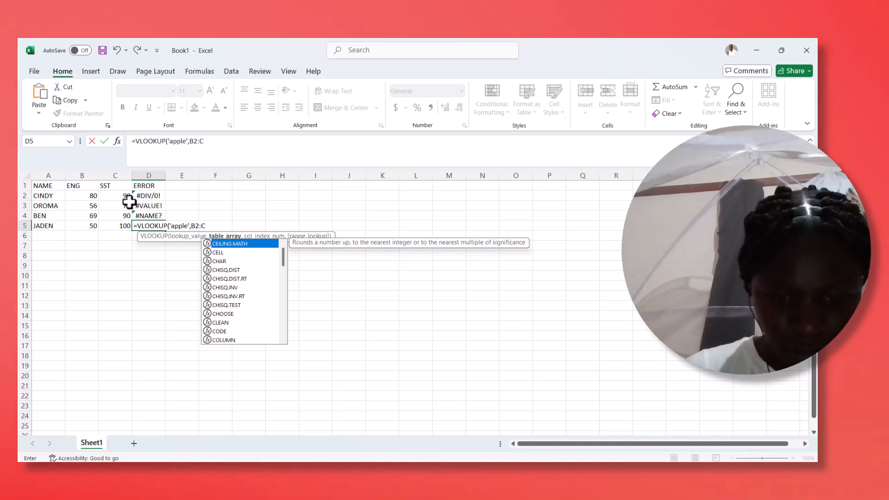
{"action": "type", "text": "5"}
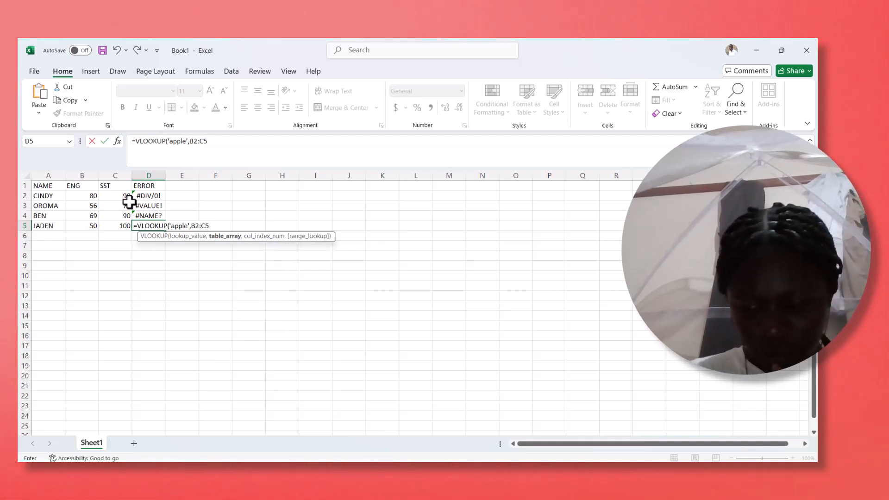
{"action": "type", "text": ","}
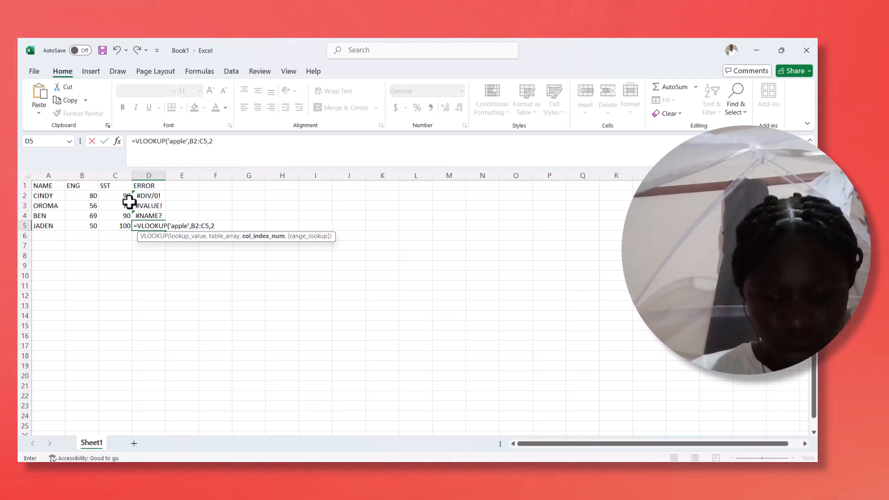
{"action": "type", "text": "2,"}
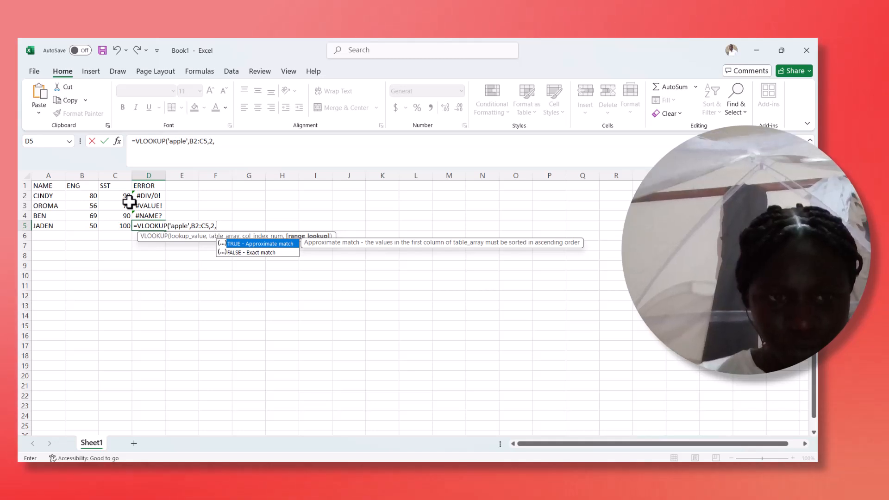
{"action": "type", "text": "fal"}
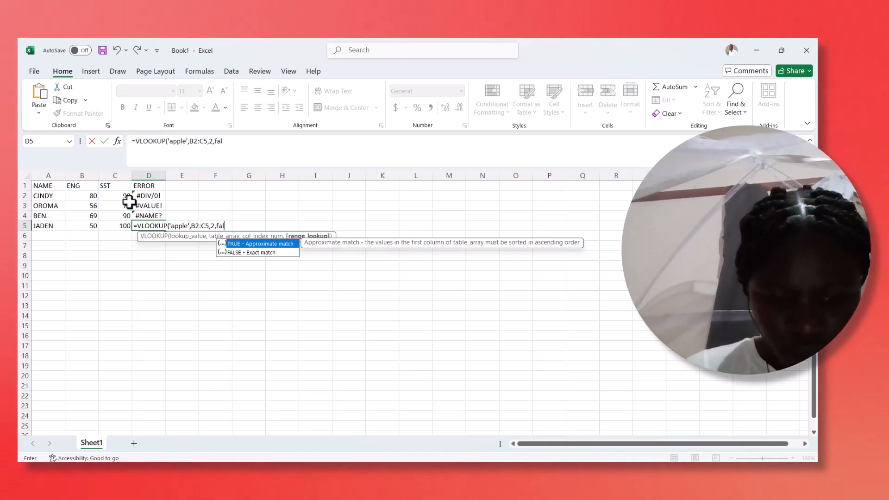
{"action": "type", "text": "se"}
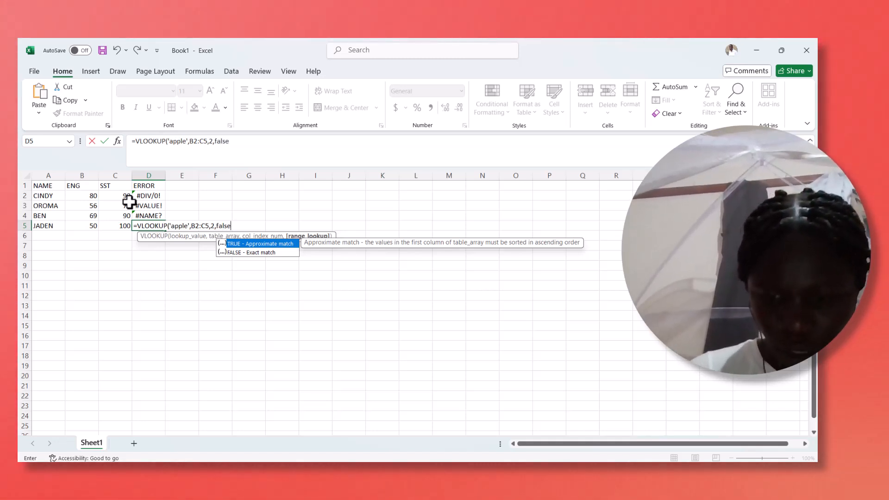
{"action": "type", "text": ")"}
{"action": "key", "text": "Return"}
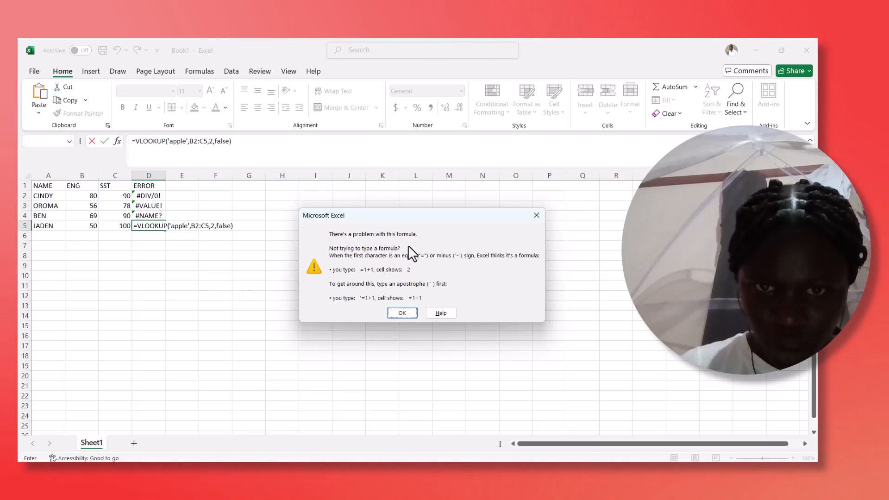
- Replace the lookup value in the D5 formula with the first student's name in double quotes and enter the formula
{"action": "left_click", "coordinate": [535, 215]}
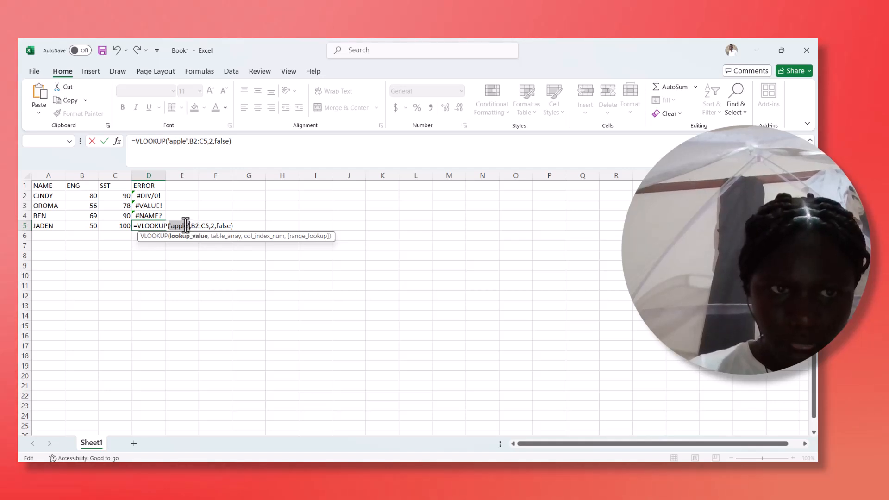
{"action": "key", "text": "BackSpace"}
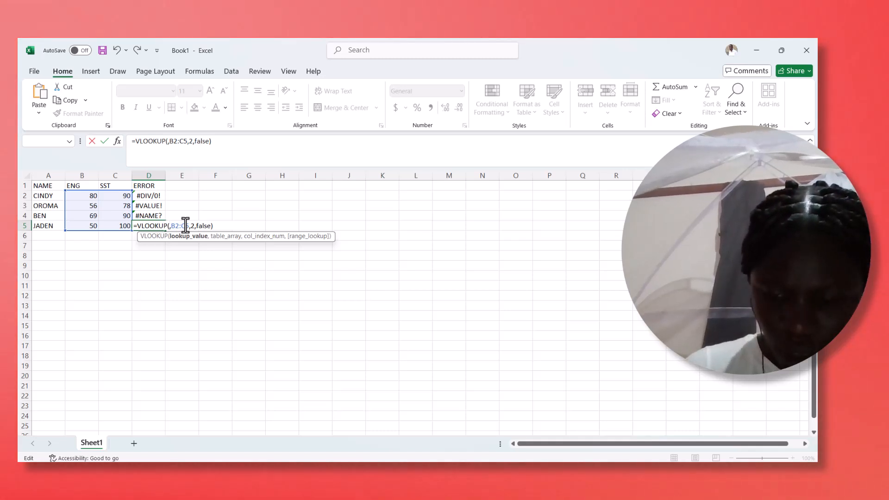
{"action": "type", "text": "\""}
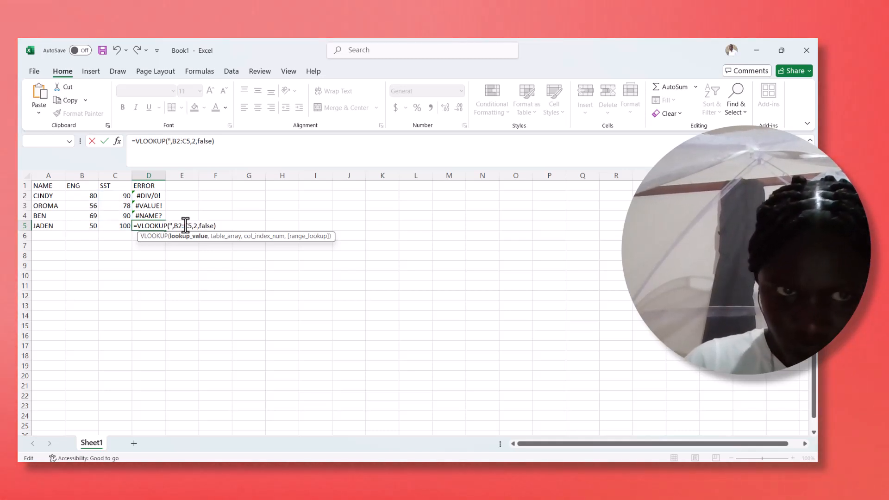
{"action": "type", "text": "cindy"}
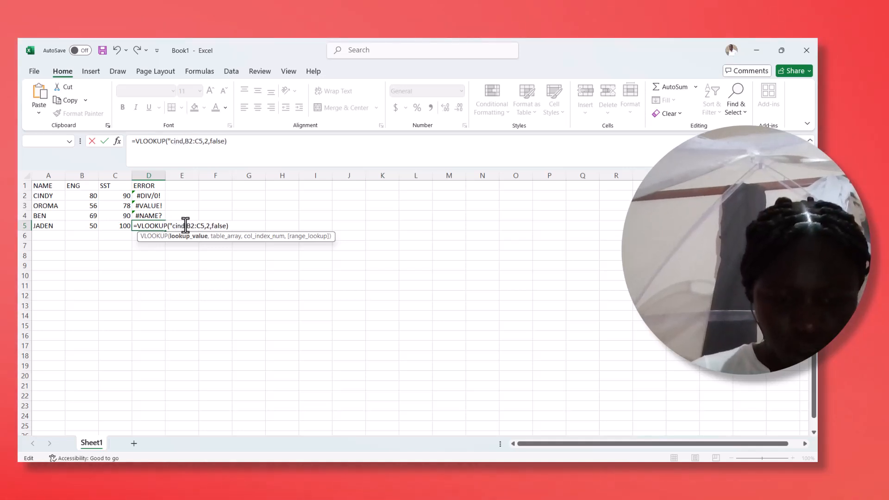
{"action": "type", "text": "\""}
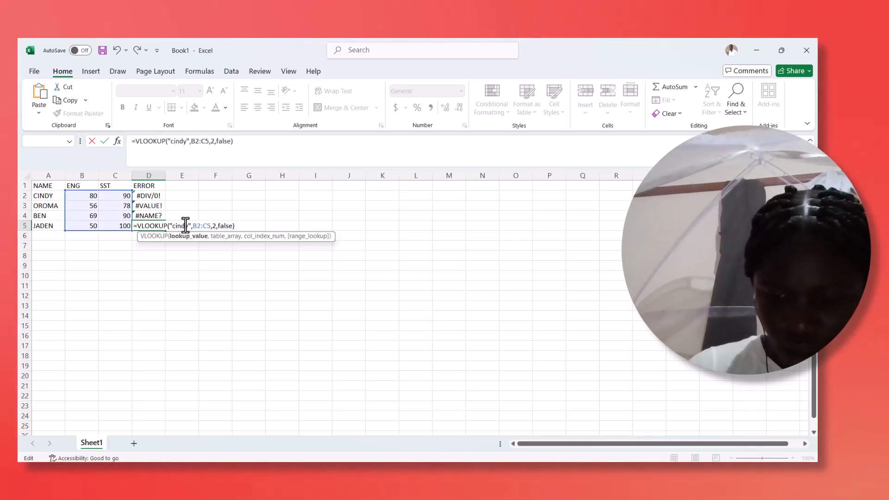
{"action": "key", "text": "Return"}
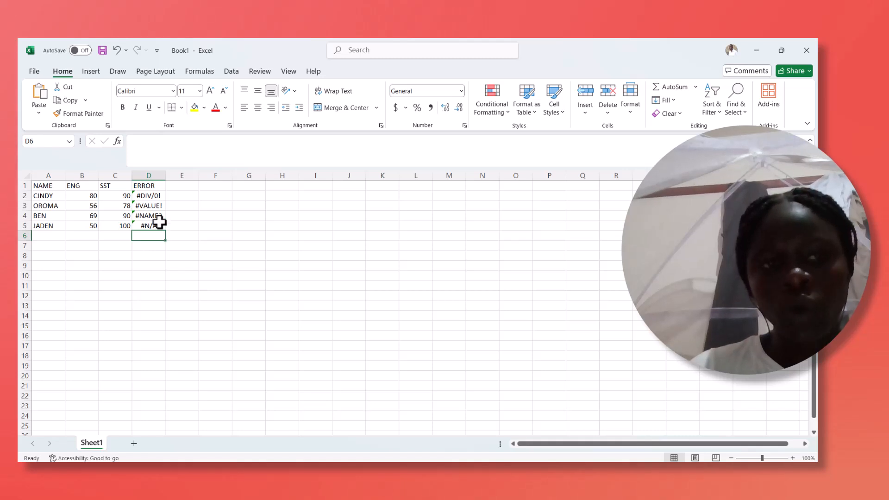
- Add a second column heading "error" in cell E1
{"action": "left_click", "coordinate": [190, 186]}
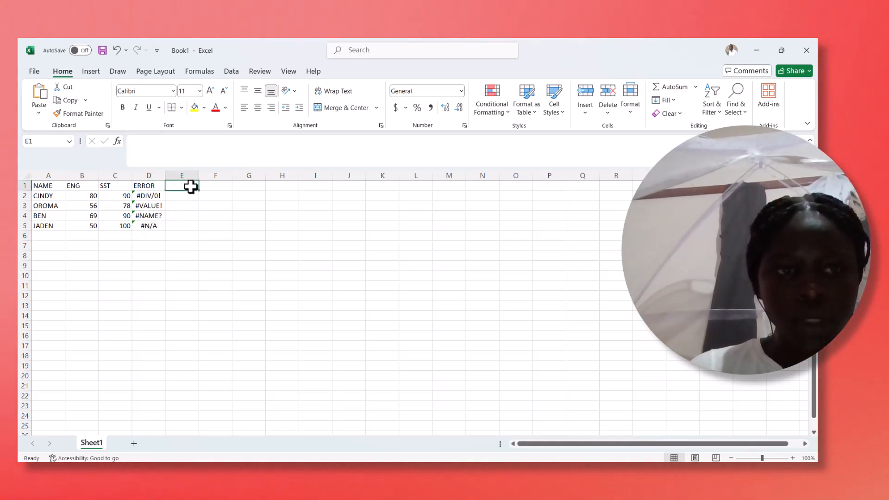
{"action": "type", "text": "erro"}
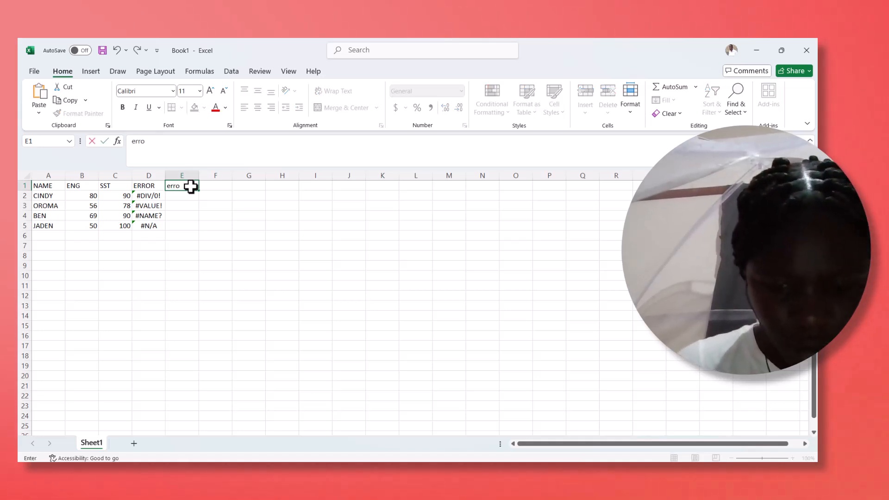
{"action": "type", "text": "r"}
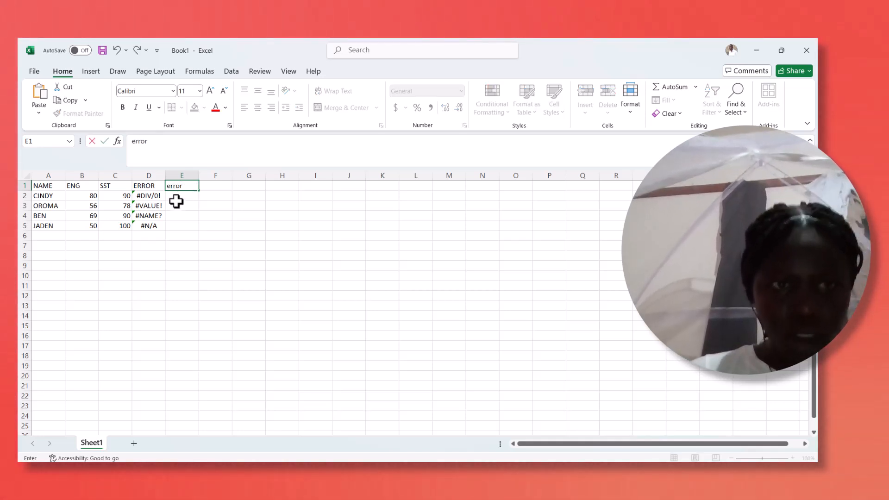
{"action": "left_click", "coordinate": [179, 197]}
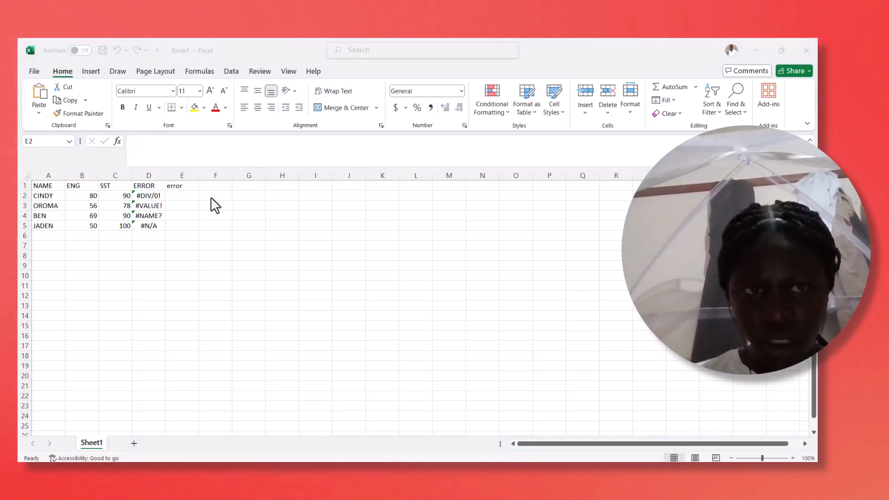
- Enter the formula =SQRT(-1) in cell E2 of the second error column
{"action": "left_click", "coordinate": [183, 196]}
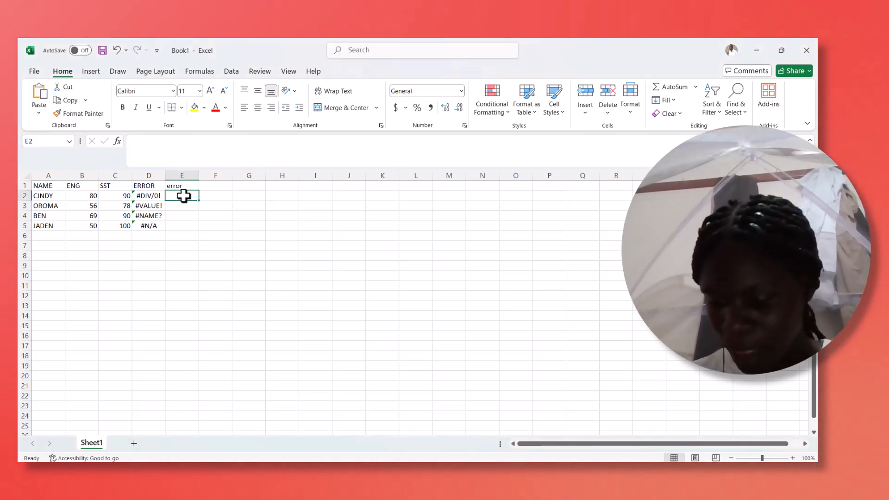
{"action": "type", "text": "="}
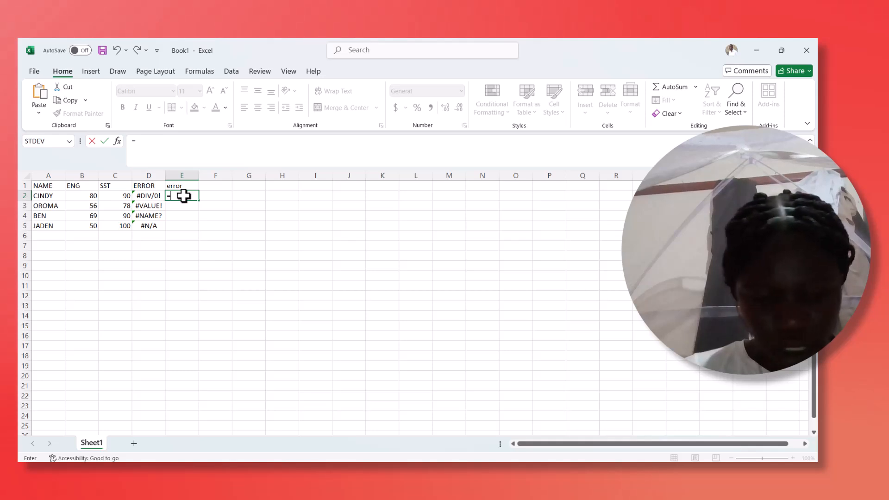
{"action": "type", "text": "SR"}
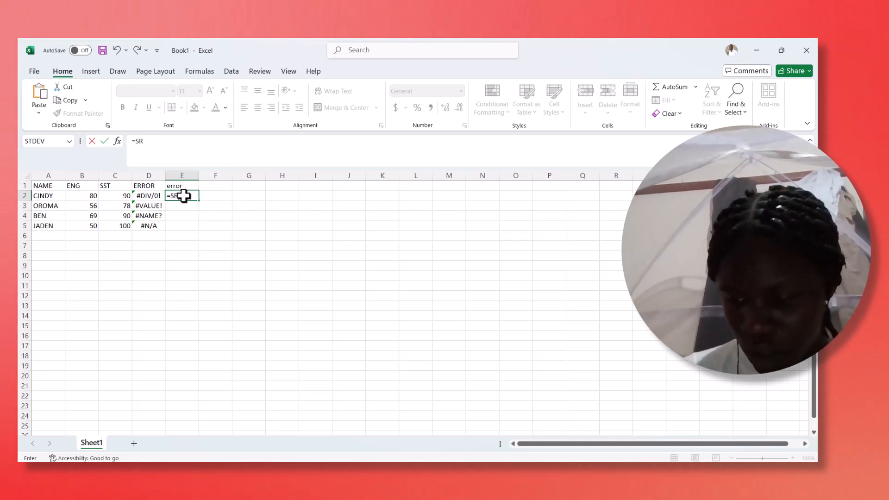
{"action": "key", "text": "BackSpace"}
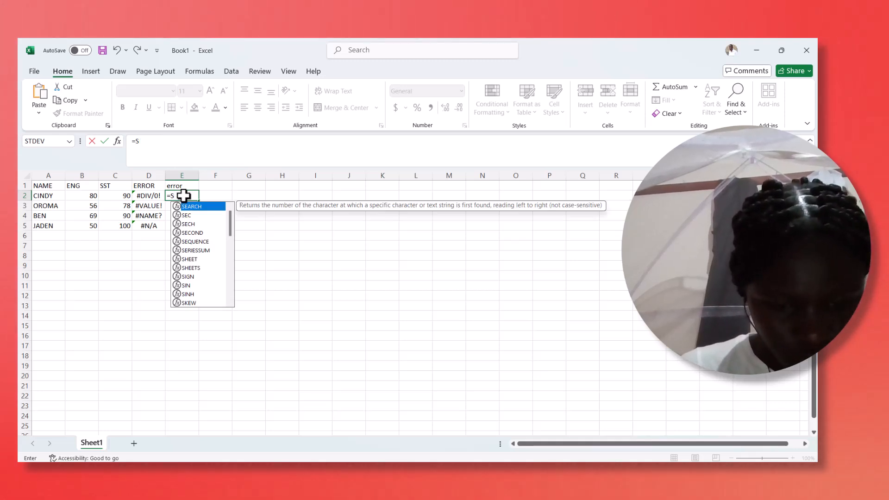
{"action": "type", "text": "Q"}
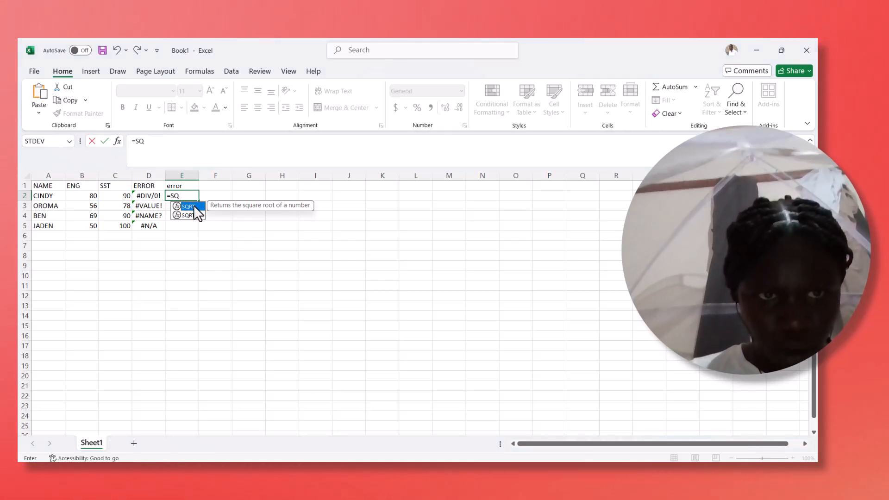
{"action": "double_click", "coordinate": [194, 206]}
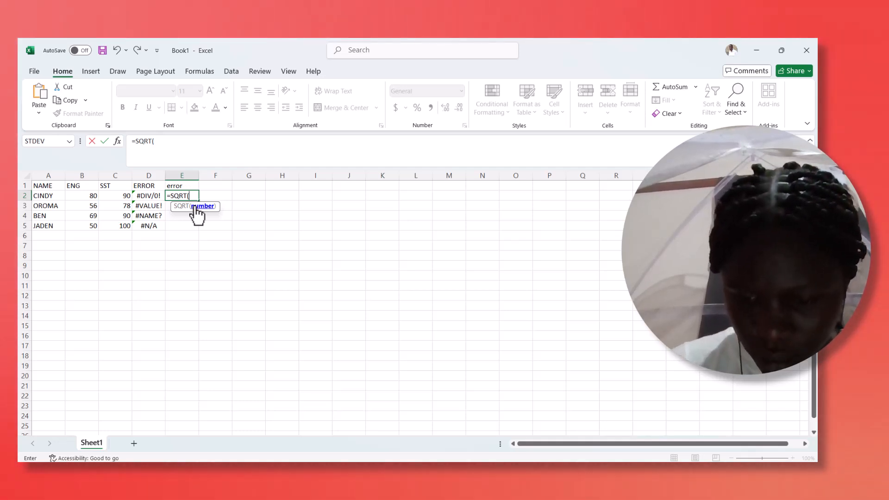
{"action": "type", "text": "-1"}
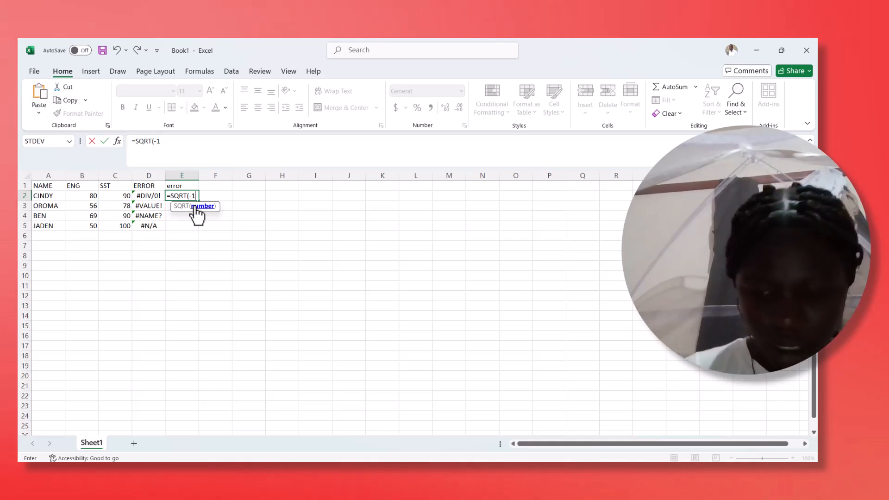
{"action": "type", "text": ")"}
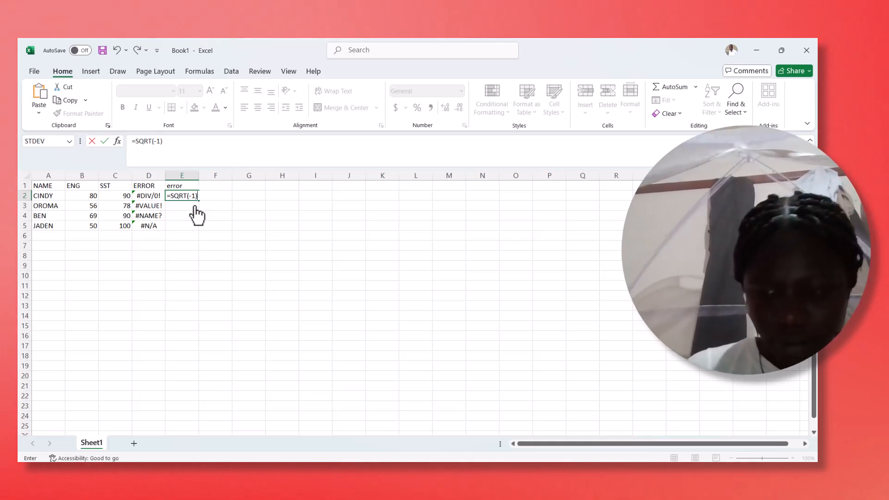
{"action": "key", "text": "Return"}
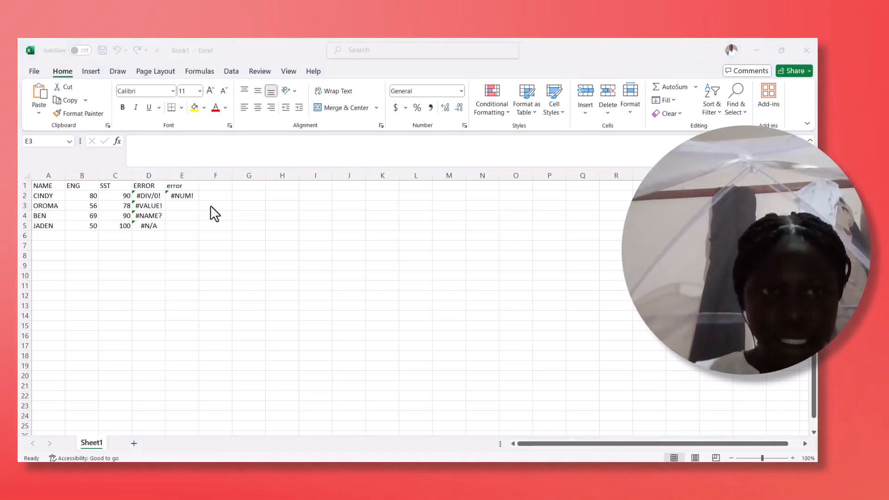
- Start a SUM formula in cell E3 with the ENG marks range B2:B5 as its first reference
{"action": "left_click", "coordinate": [171, 205]}
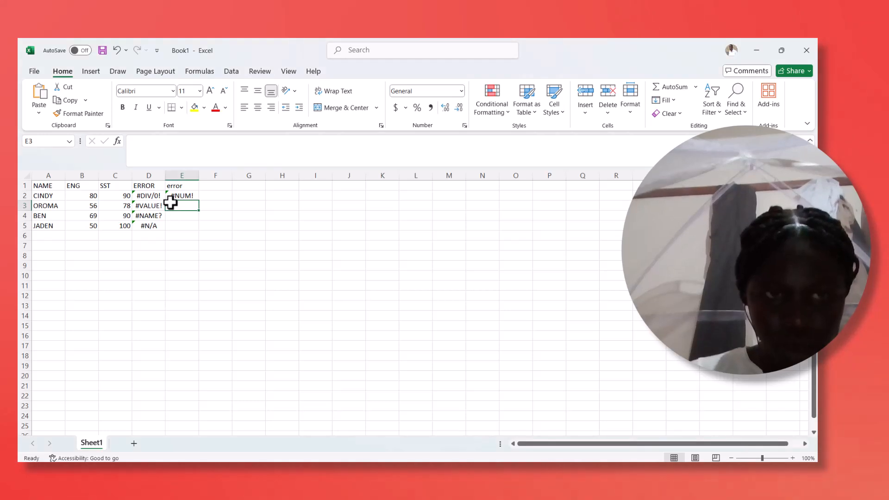
{"action": "type", "text": "="}
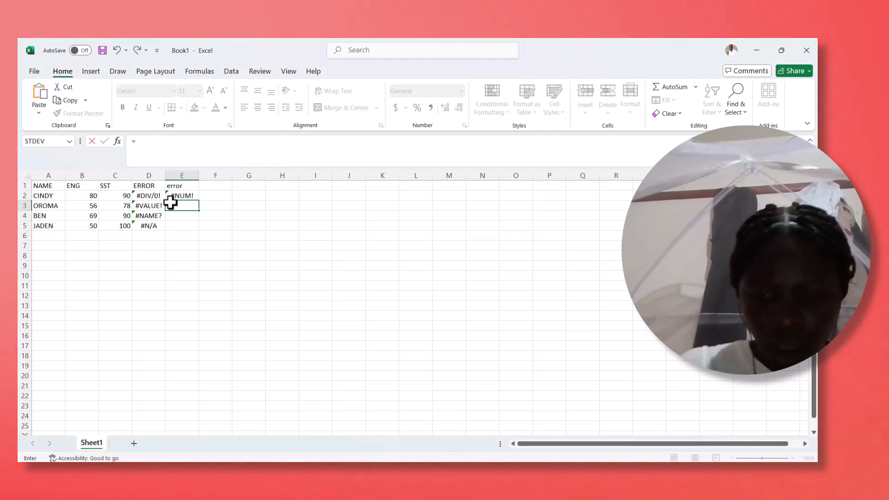
{"action": "type", "text": "SUM"}
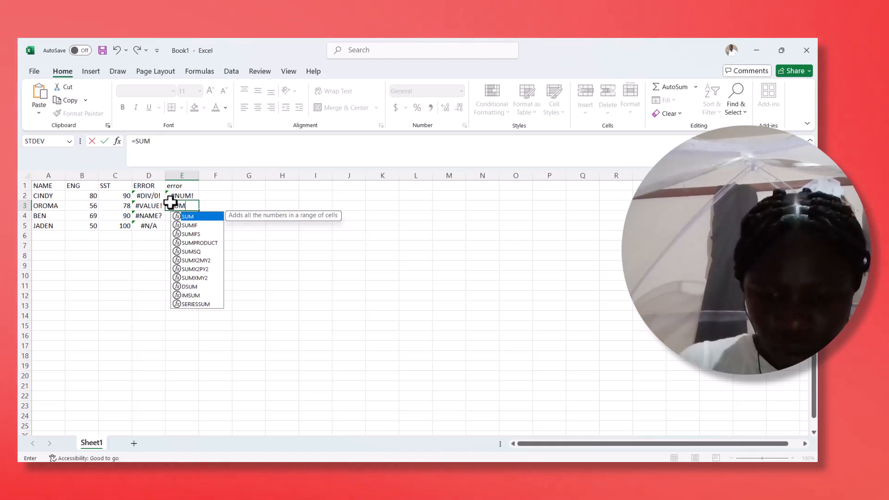
{"action": "type", "text": "("}
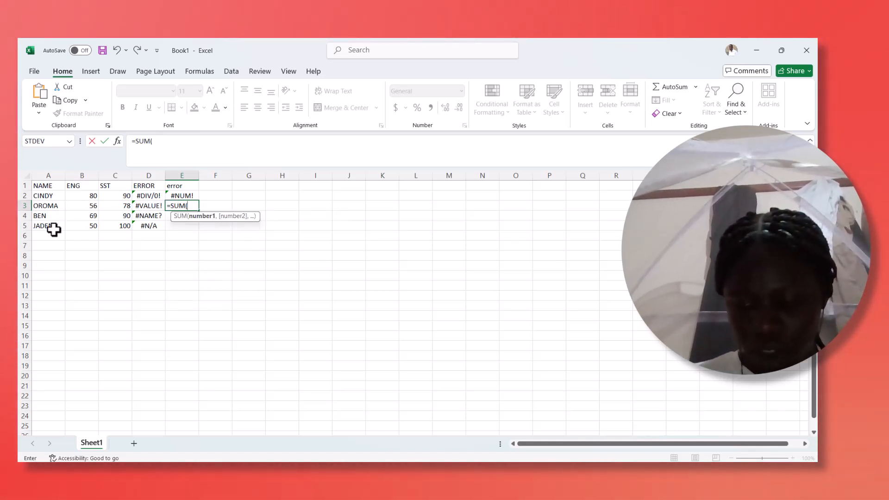
{"action": "left_click", "coordinate": [76, 199]}
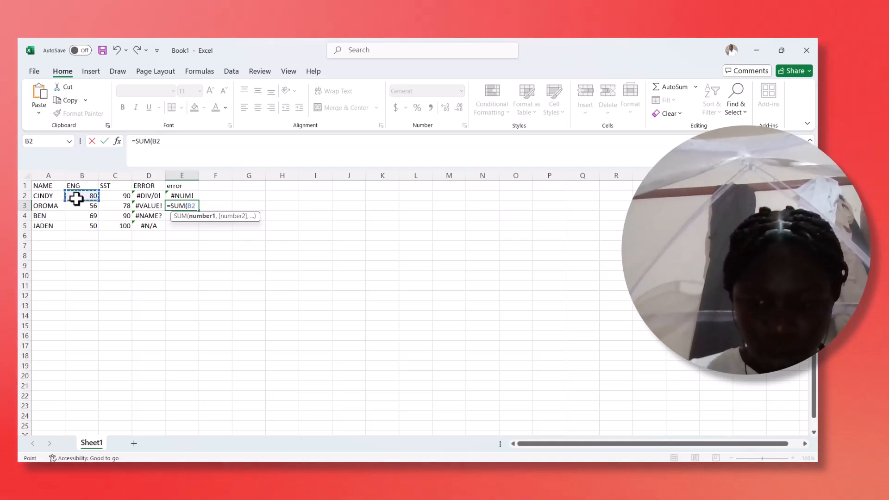
{"action": "key", "text": "F8"}
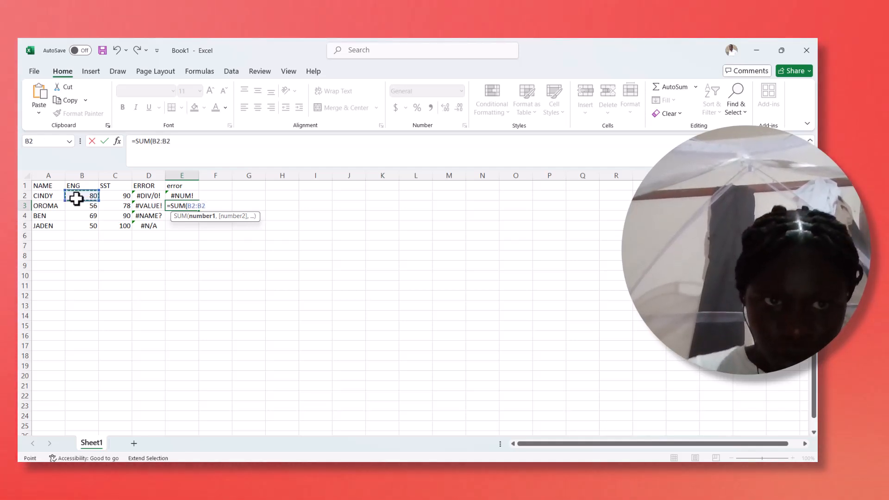
{"action": "key", "text": "BackSpace"}
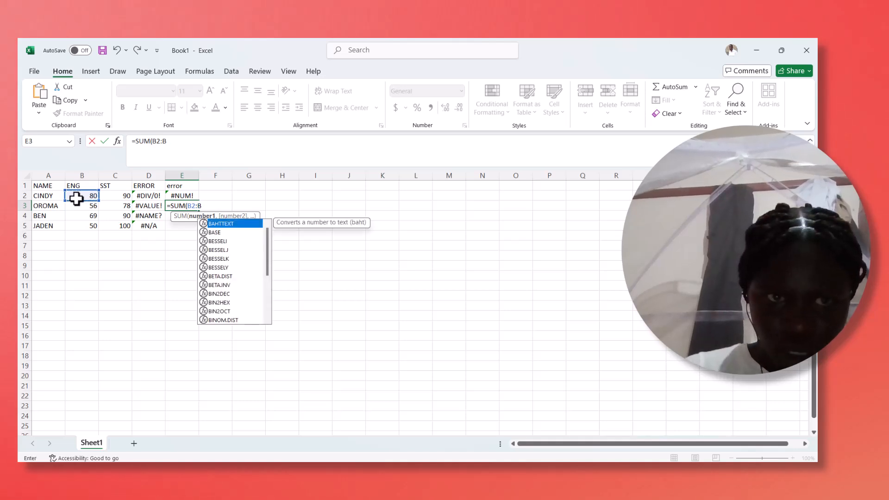
{"action": "type", "text": "5"}
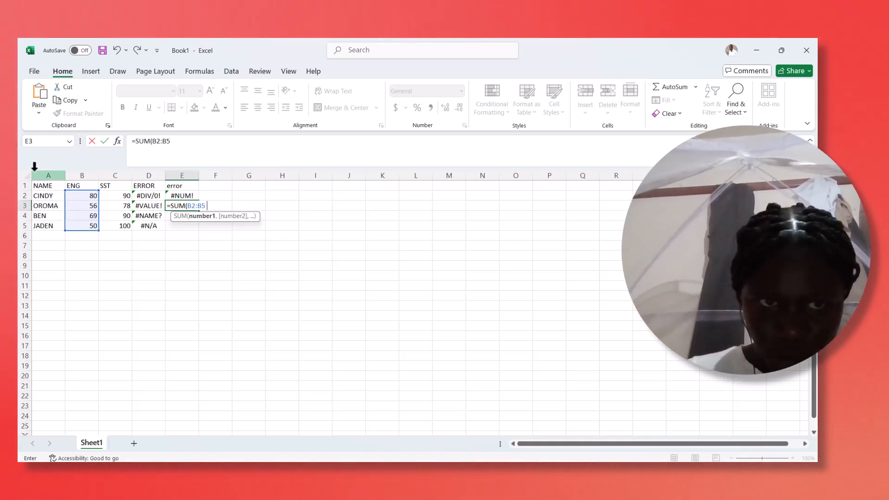
- Add the SST range C2:C5 after a space instead of a comma and enter the E3 formula
{"action": "left_click", "coordinate": [122, 197]}
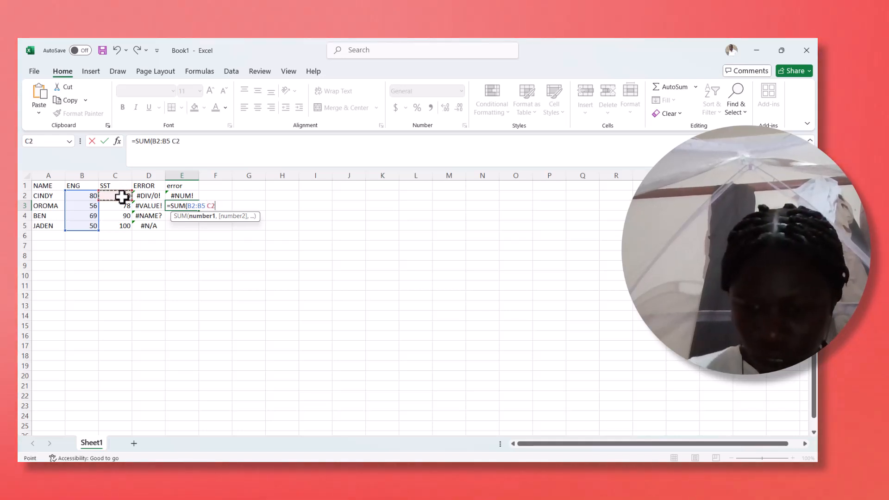
{"action": "key", "text": "F8"}
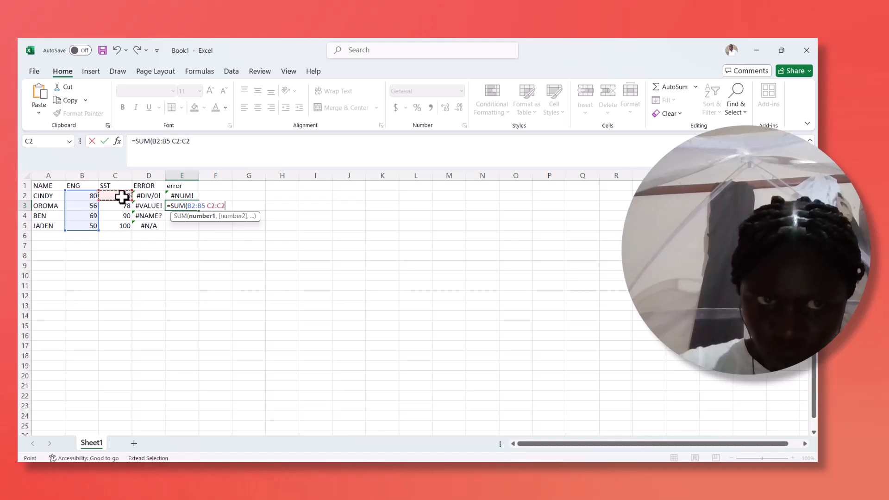
{"action": "left_click", "coordinate": [122, 226]}
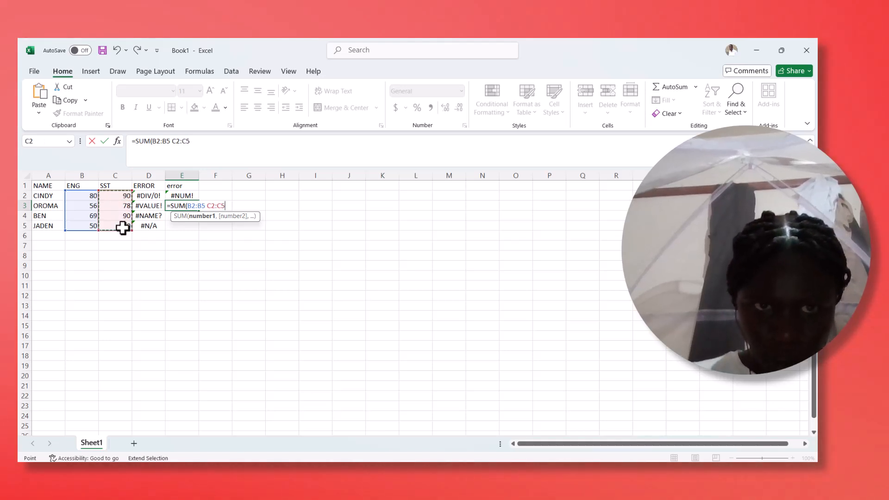
{"action": "type", "text": ")"}
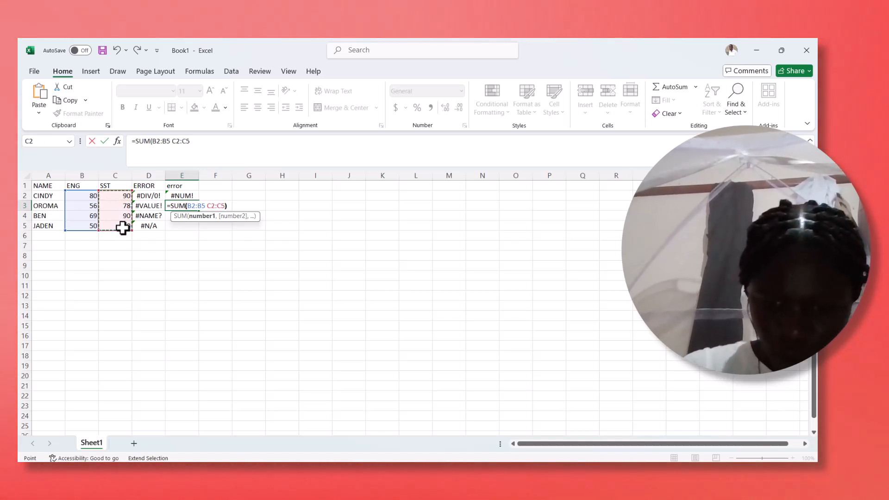
{"action": "key", "text": "Return"}
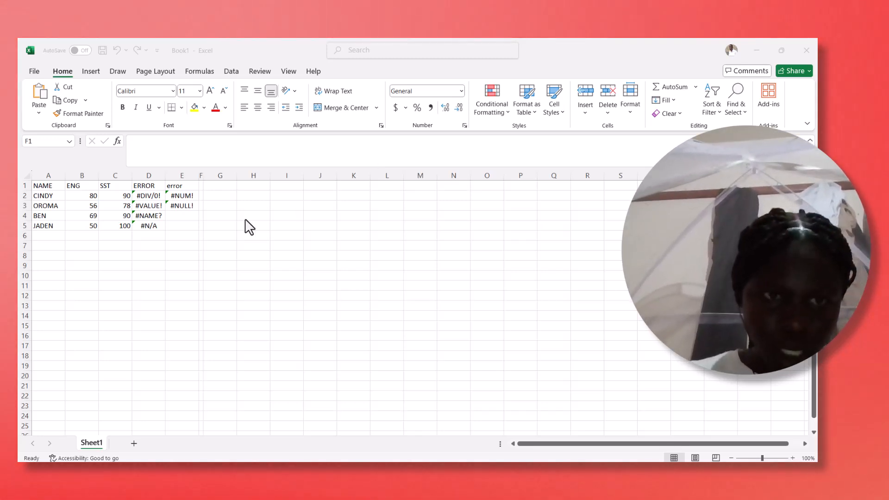
- Enter the formula =SUM(B4:C4) in cell F4 of the narrowed column
{"action": "left_click", "coordinate": [202, 222]}
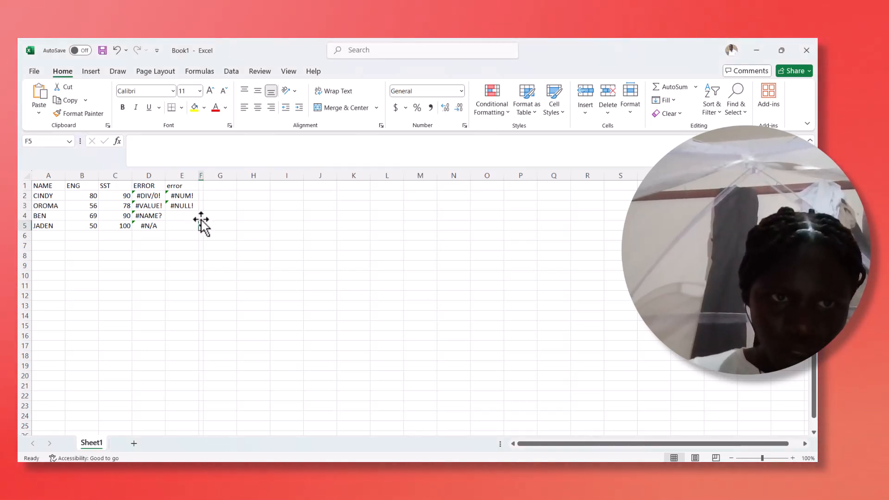
{"action": "left_click", "coordinate": [201, 216]}
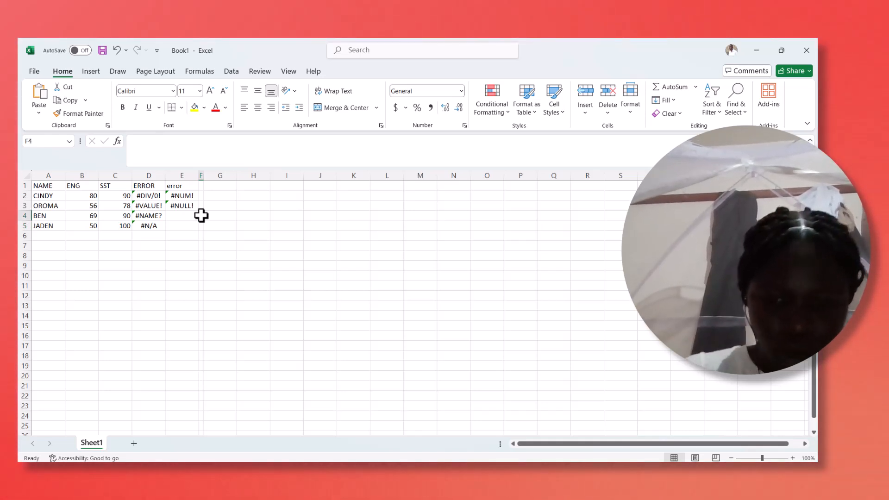
{"action": "type", "text": "=SUM"}
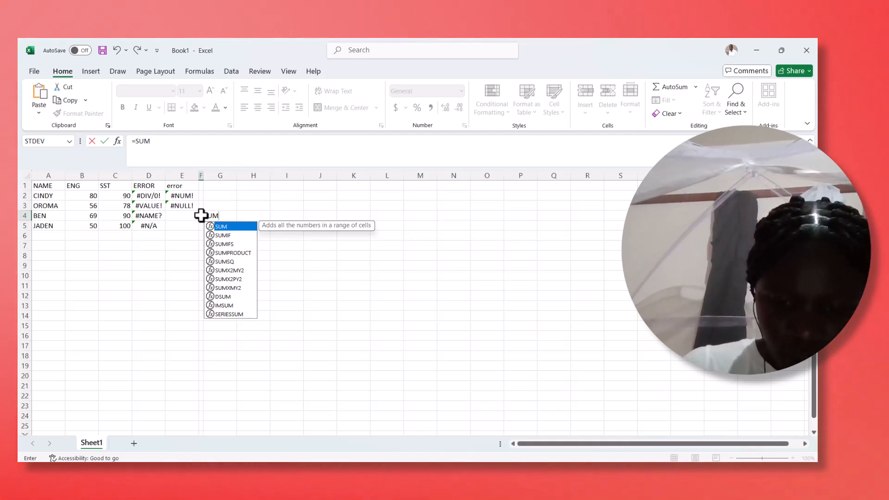
{"action": "type", "text": "("}
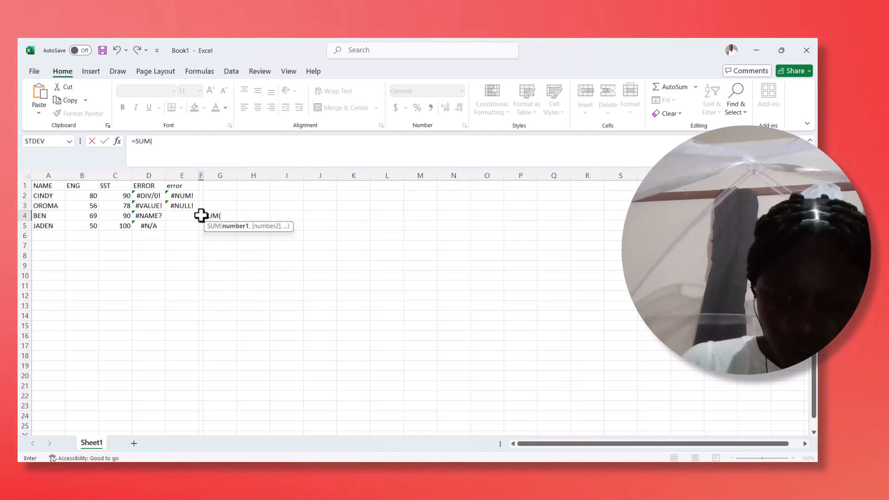
{"action": "left_click", "coordinate": [92, 223]}
{"action": "left_click", "coordinate": [90, 215]}
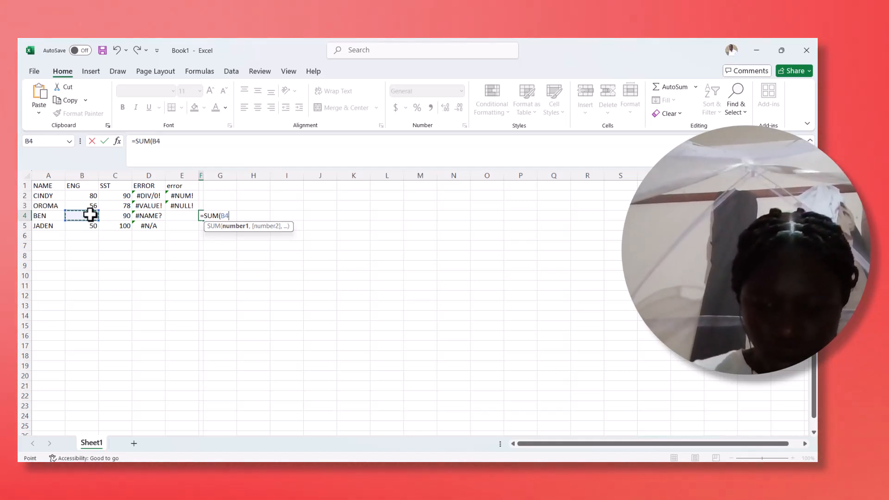
{"action": "left_click_drag", "start_coordinate": [90, 215], "coordinate": [121, 215]}
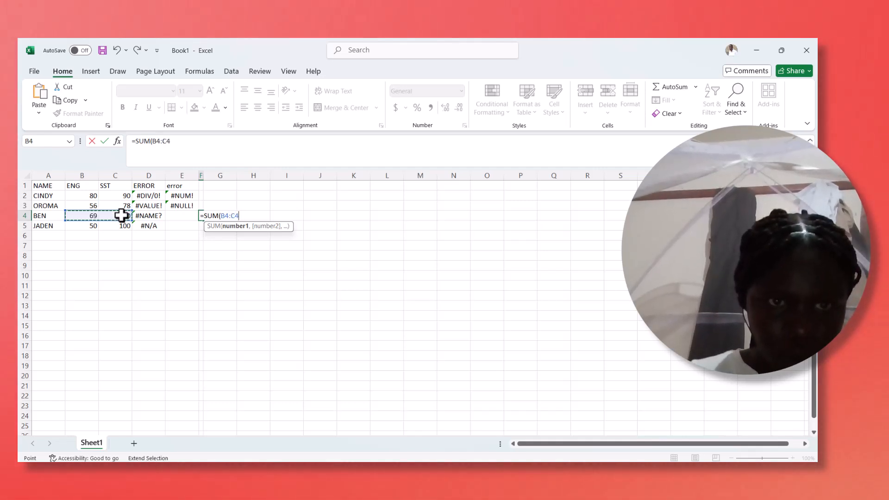
{"action": "type", "text": ")"}
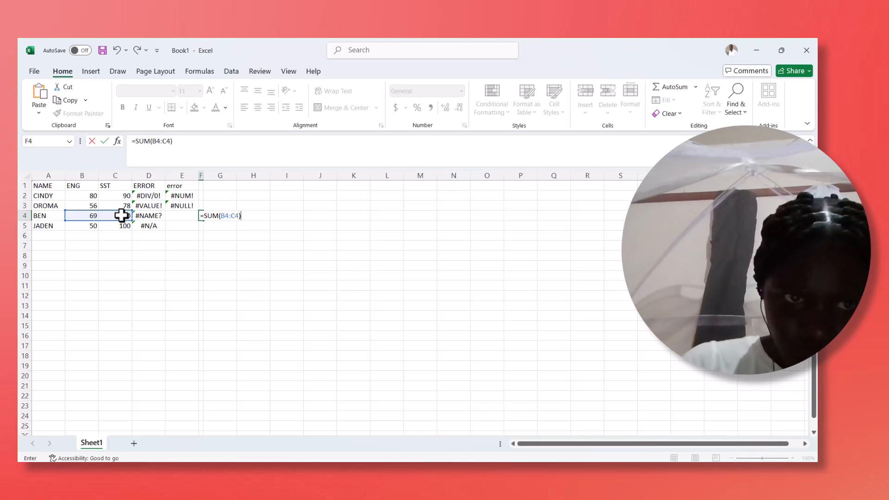
{"action": "key", "text": "Return"}
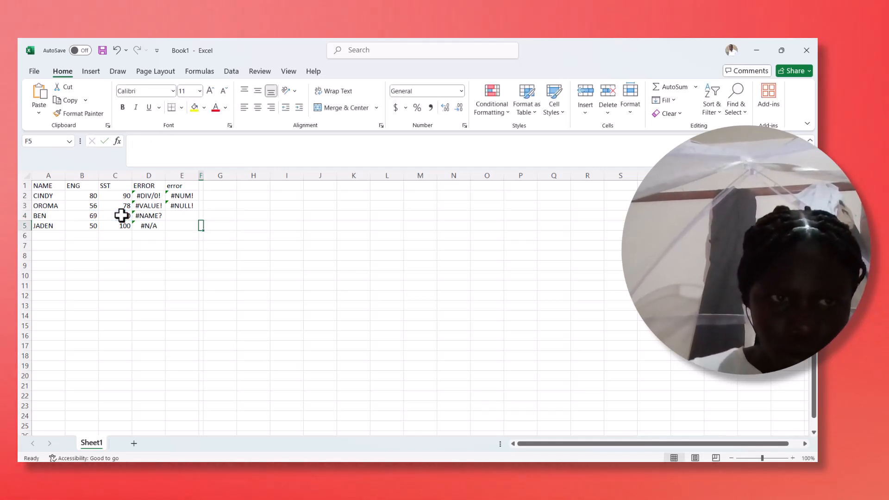
{"action": "left_click", "coordinate": [200, 216]}
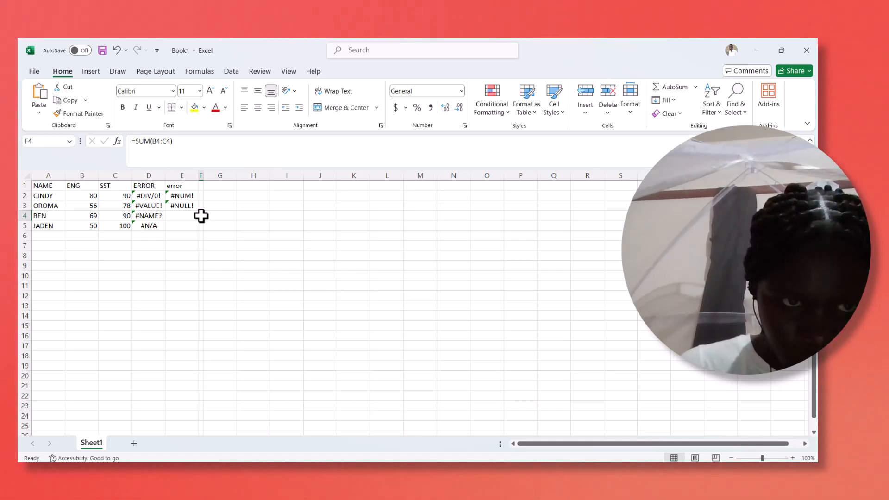
{"action": "type", "text": "="}
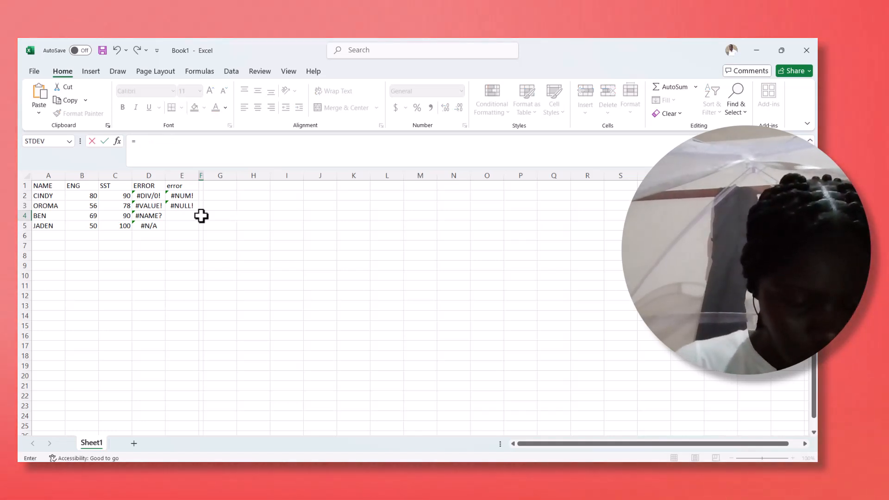
{"action": "type", "text": "a"}
{"action": "key", "text": "BackSpace"}
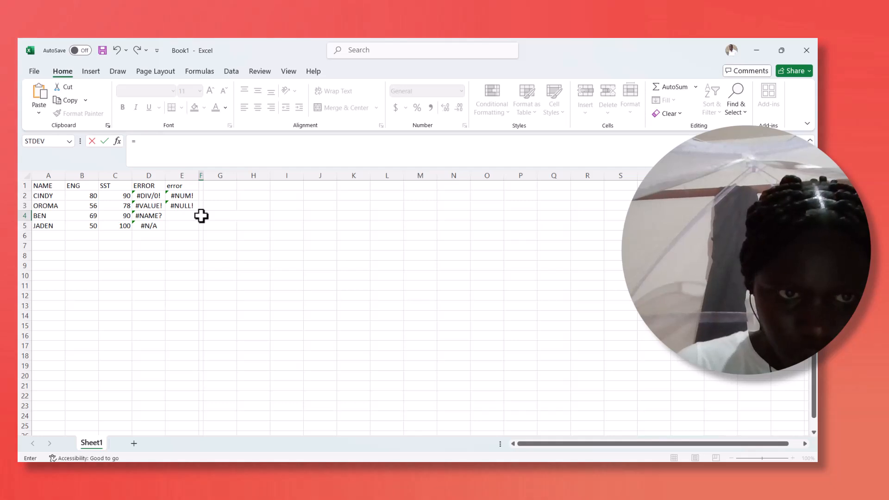
{"action": "type", "text": "SU"}
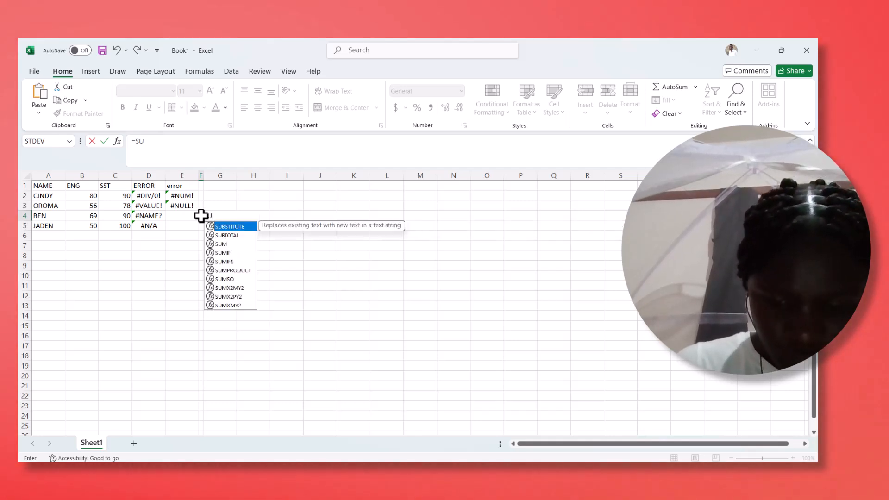
{"action": "type", "text": "M"}
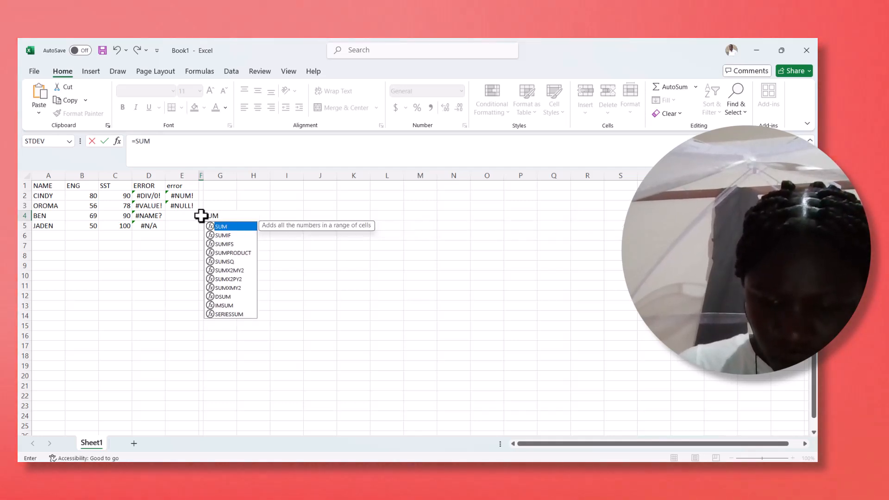
{"action": "type", "text": "("}
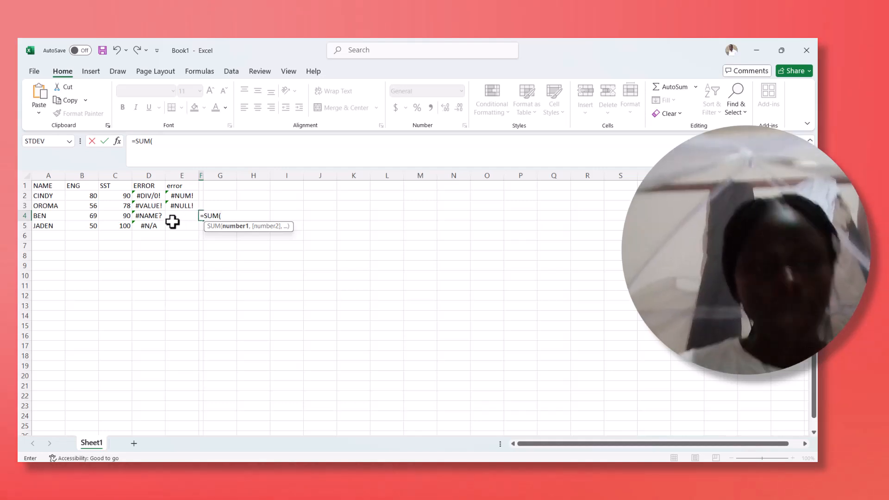
{"action": "left_click", "coordinate": [88, 220]}
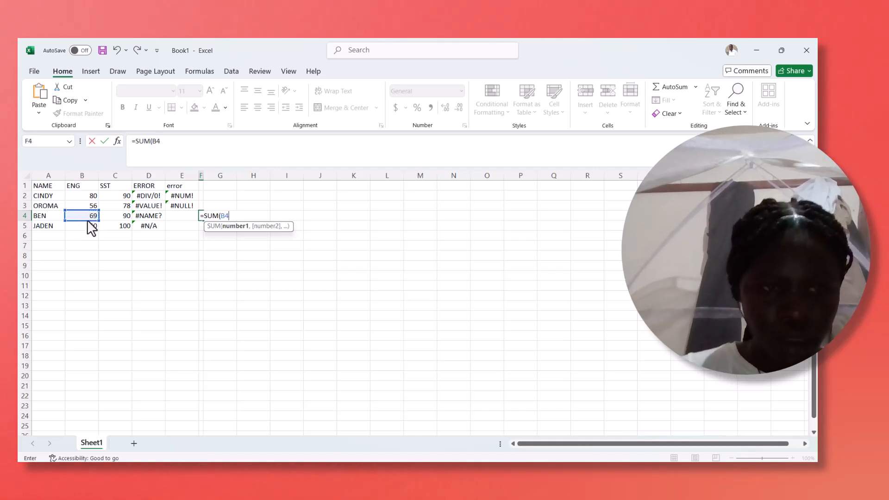
{"action": "left_click_drag", "start_coordinate": [91, 218], "coordinate": [123, 220]}
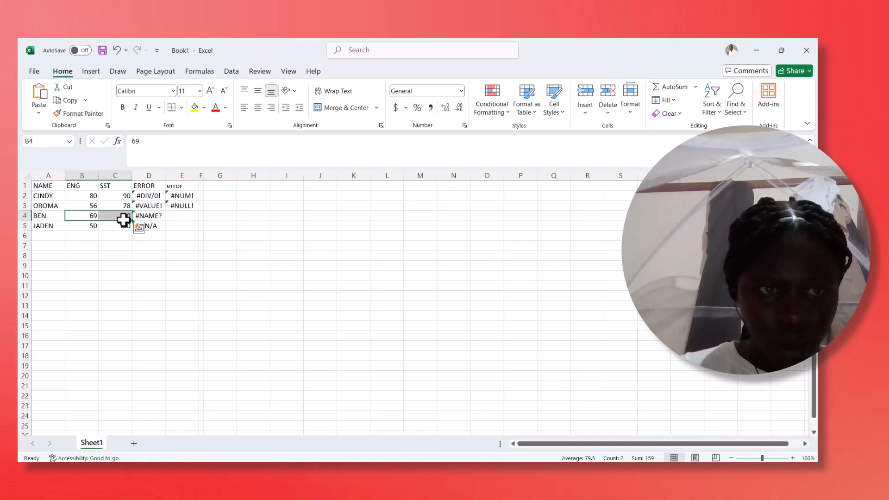
{"action": "left_click", "coordinate": [81, 217]}
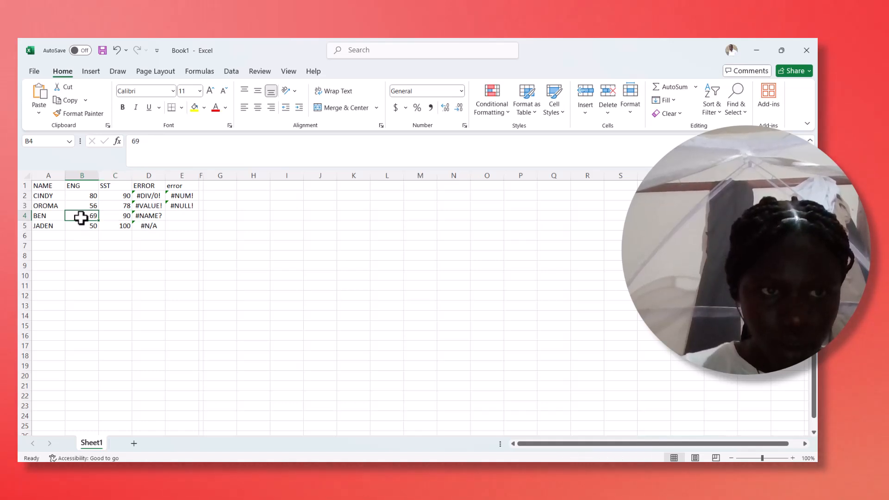
{"action": "double_click", "coordinate": [81, 218]}
{"action": "double_click", "coordinate": [93, 216]}
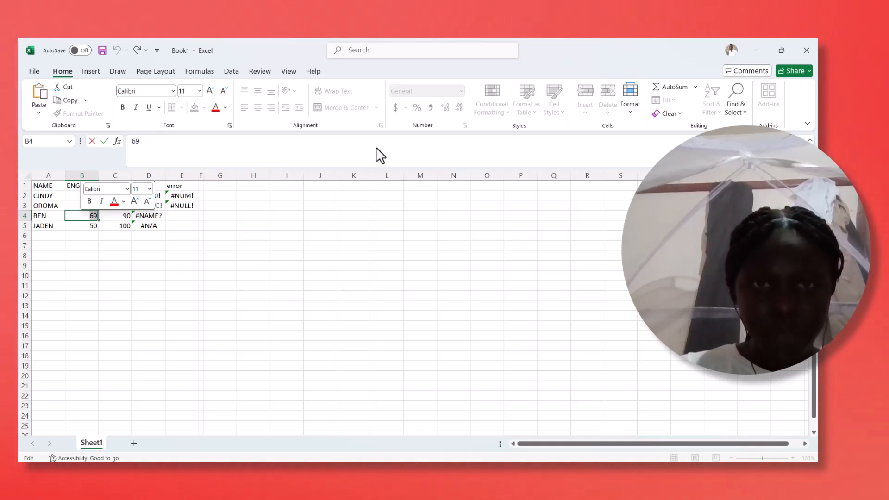
{"action": "key", "text": "alt+Tab"}
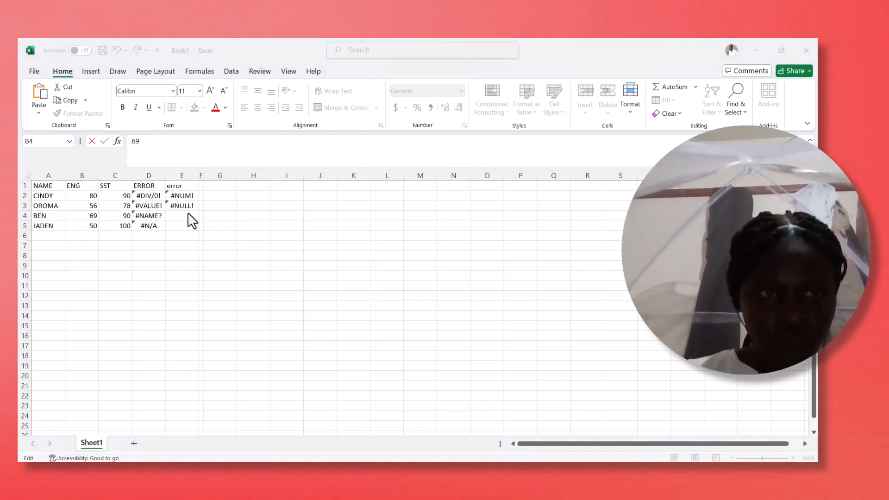
{"action": "key", "text": "alt+Tab"}
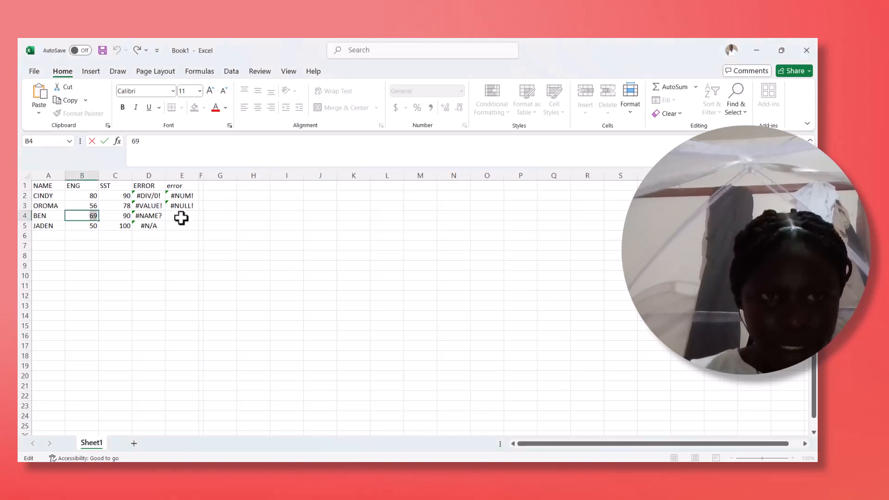
- Enter the formula =B4+C4 in cell E4 to add the row's ENG and SST marks
{"action": "left_click", "coordinate": [180, 218]}
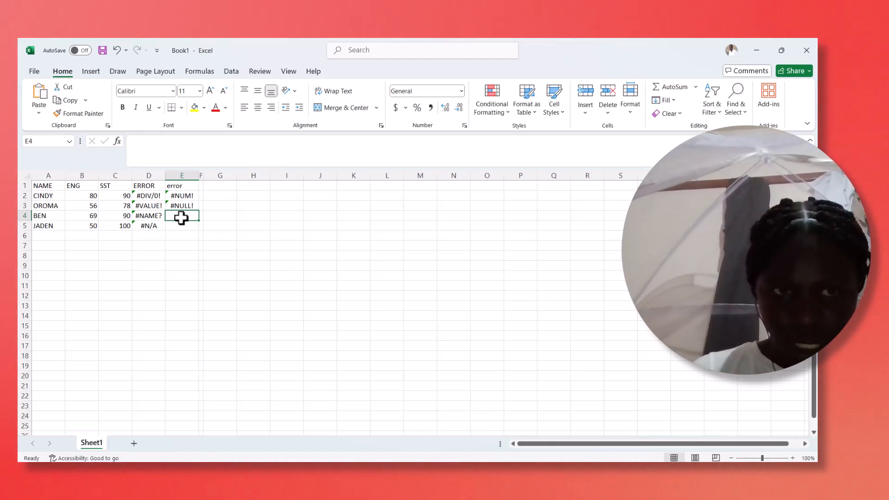
{"action": "type", "text": "="}
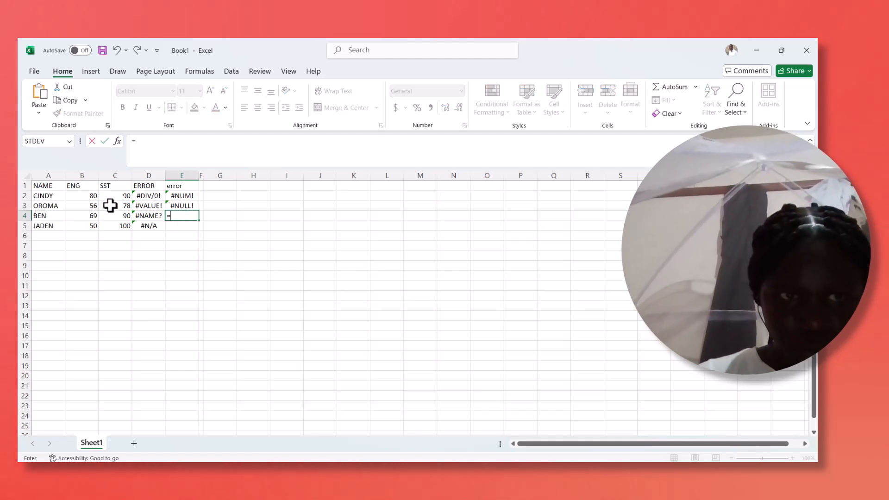
{"action": "left_click", "coordinate": [89, 218]}
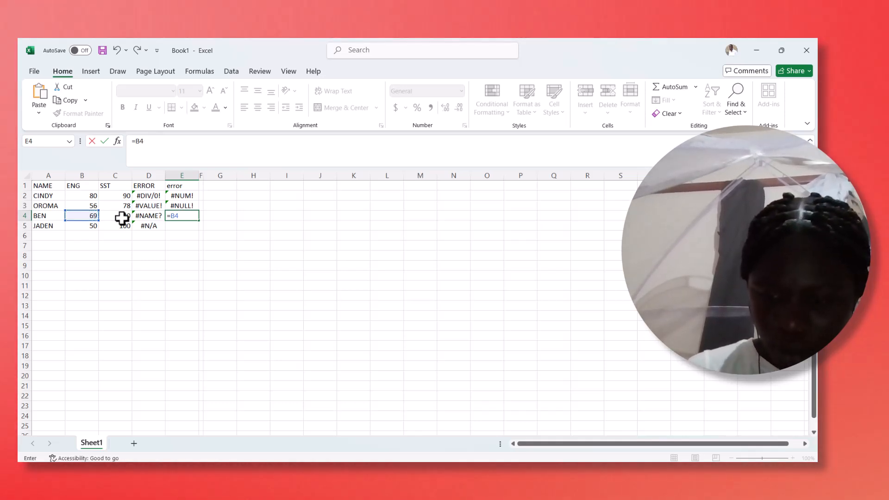
{"action": "type", "text": "+"}
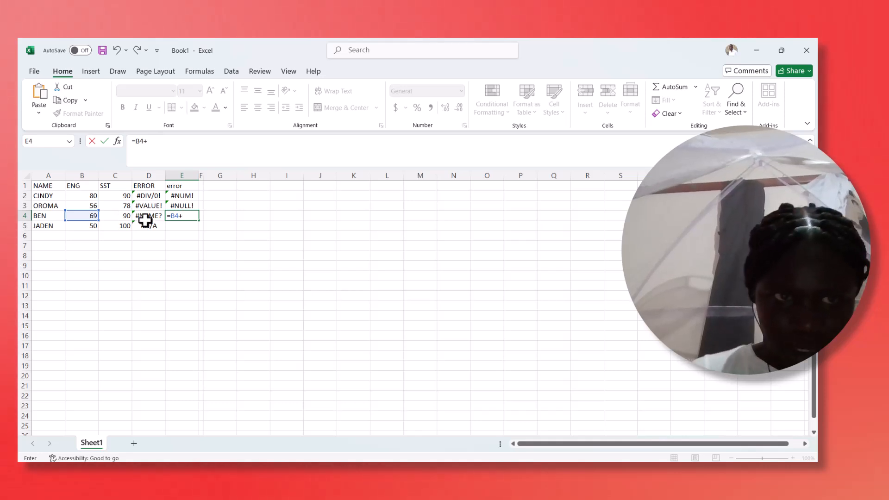
{"action": "left_click", "coordinate": [124, 218]}
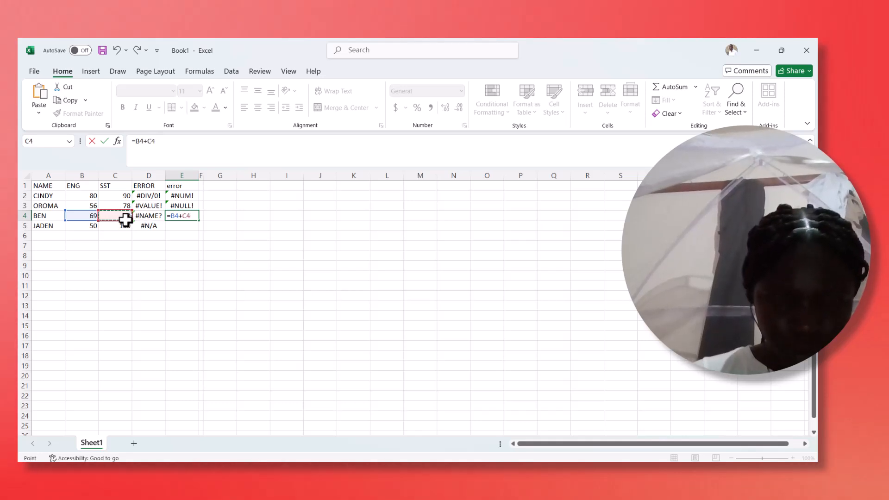
{"action": "key", "text": "Return"}
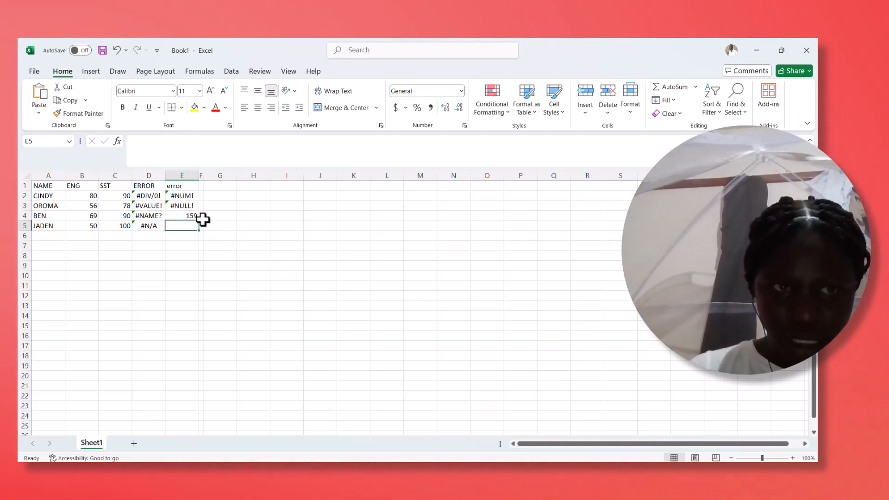
- Clear the SST mark in cell C4 and inspect the dependent formula in cell E4
{"action": "left_click", "coordinate": [123, 216]}
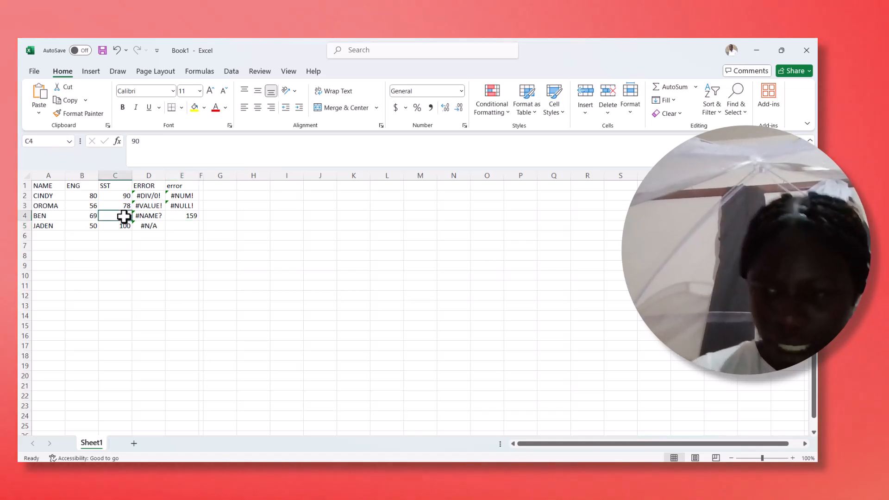
{"action": "key", "text": "Delete"}
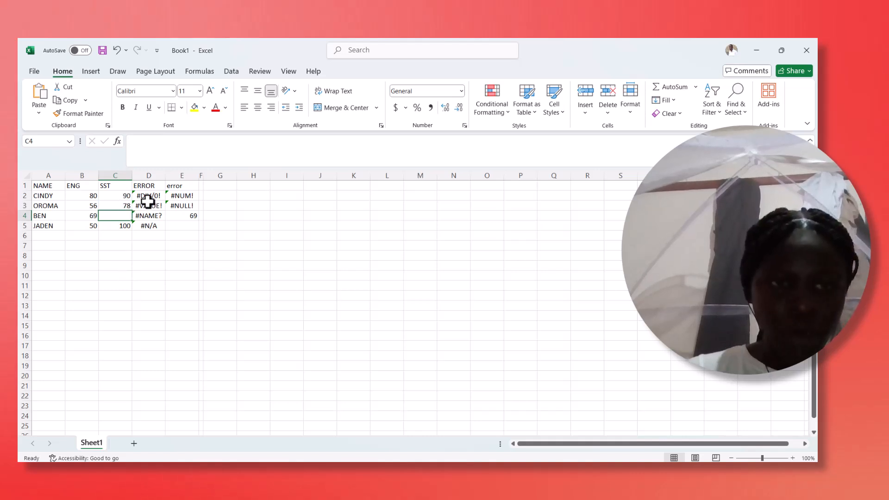
{"action": "left_click", "coordinate": [192, 219]}
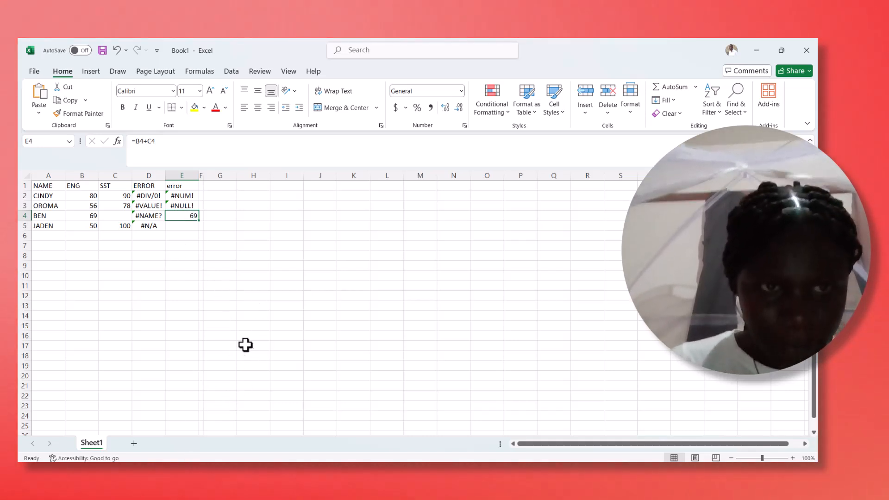
- Write ##### as text in cell E5 of the second error column
{"action": "left_click", "coordinate": [181, 227]}
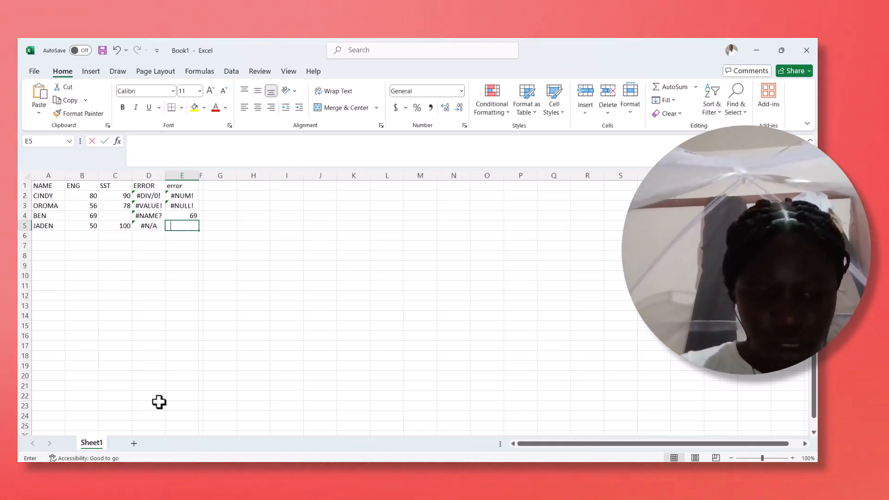
{"action": "type", "text": "#####"}
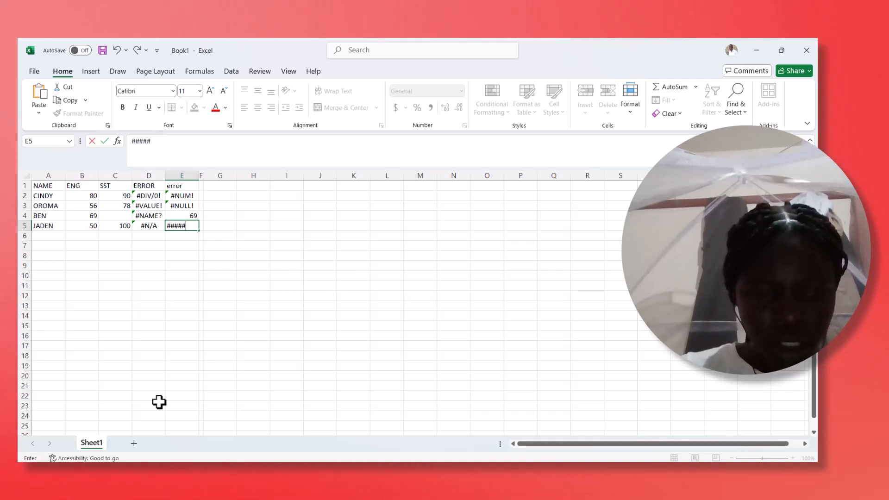